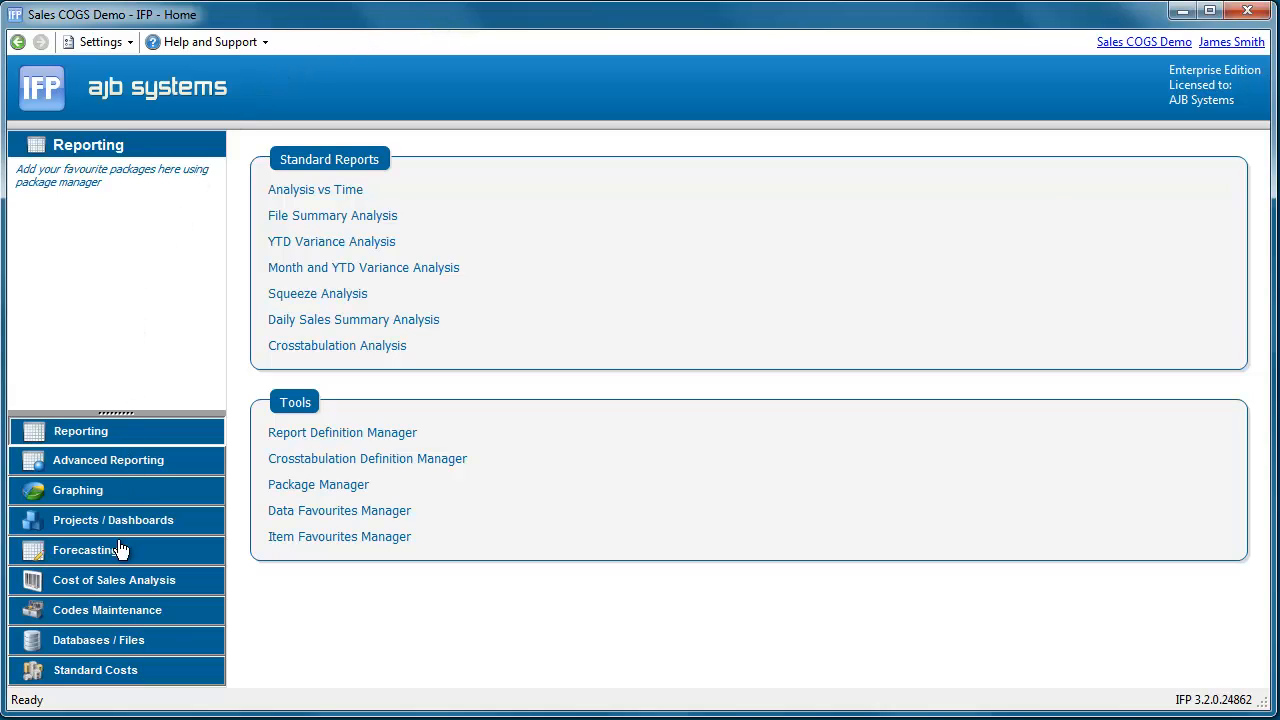
# Open the AutoTask Manager and start a new AutoTask in the MultiTask folder
pyautogui.click(115, 645)
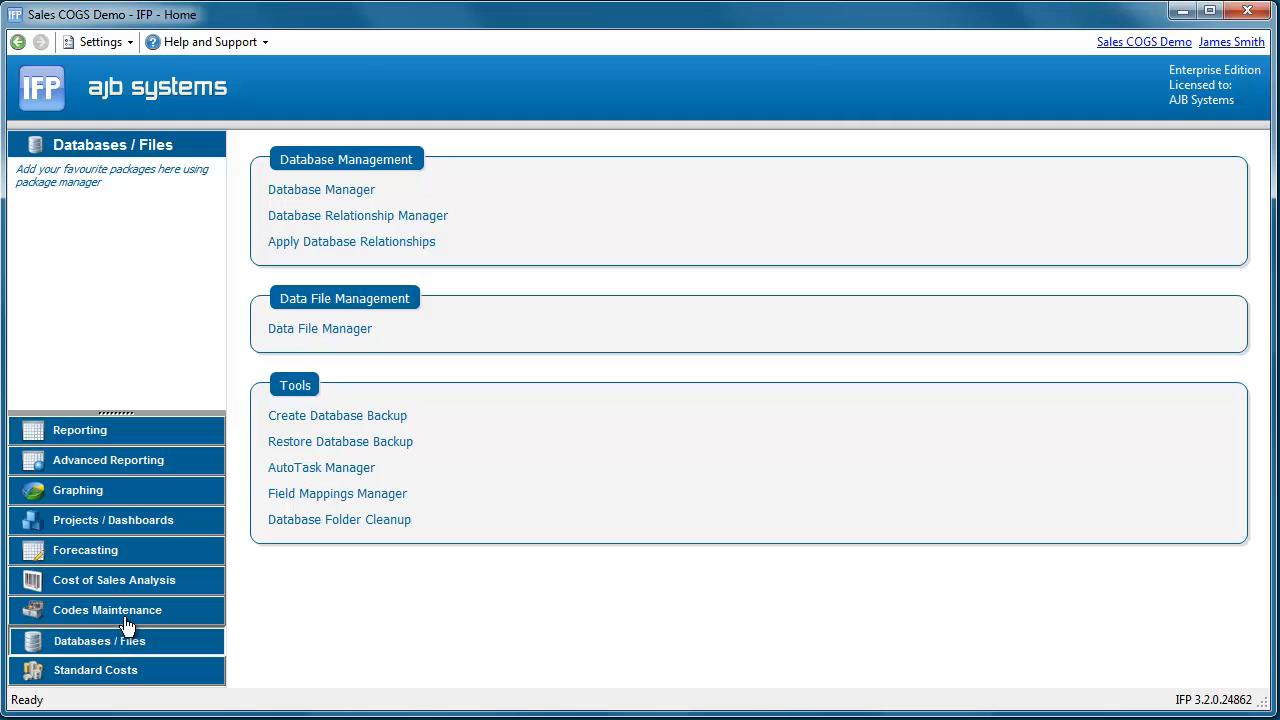
pyautogui.click(297, 468)
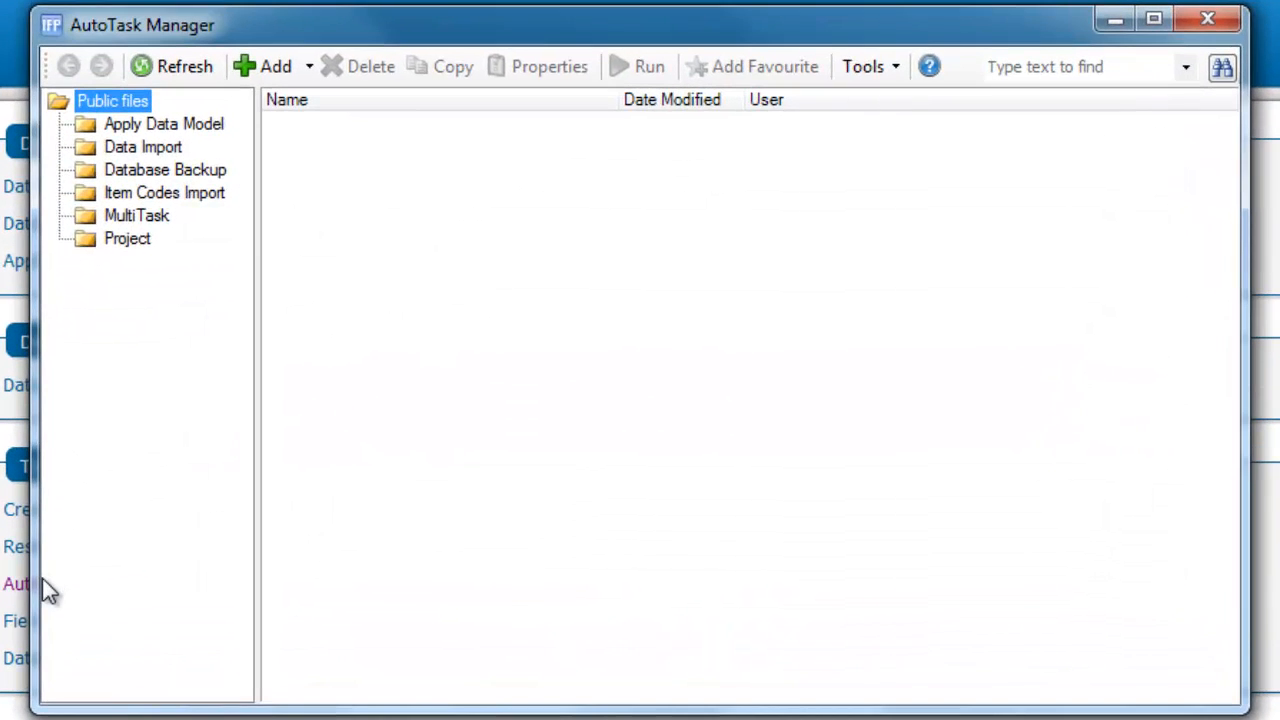
pyautogui.click(142, 215)
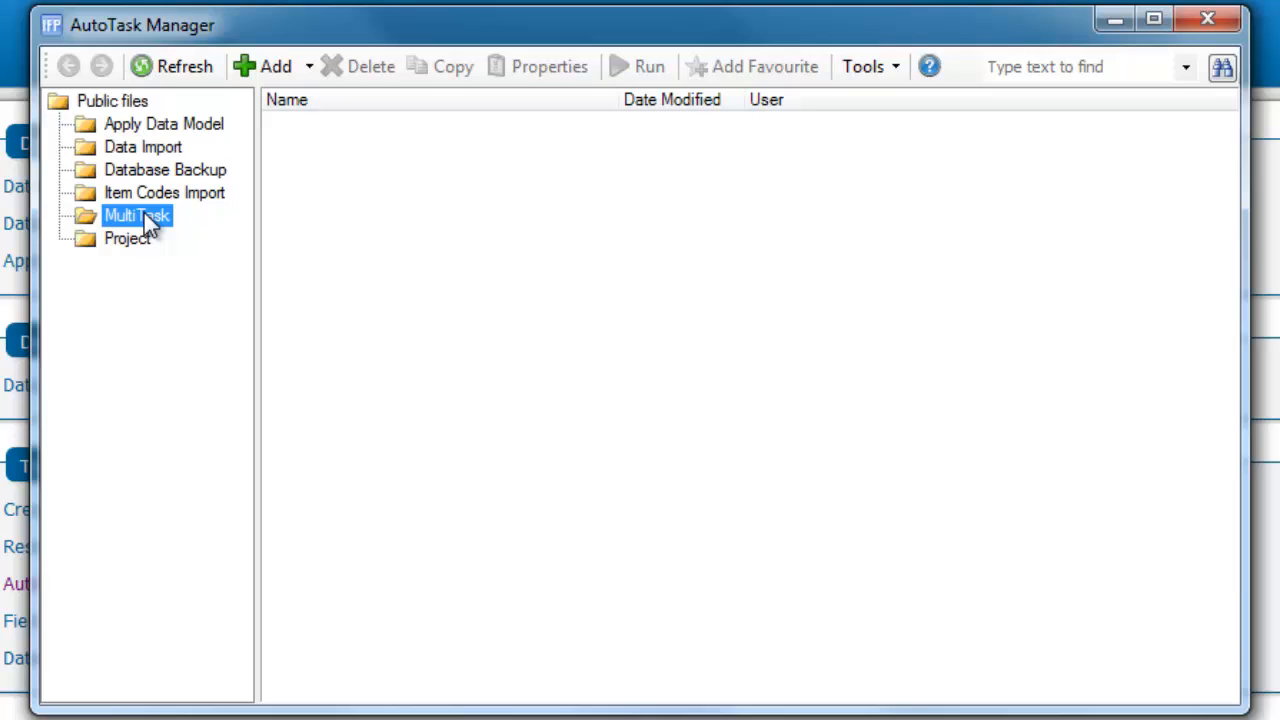
pyautogui.click(250, 71)
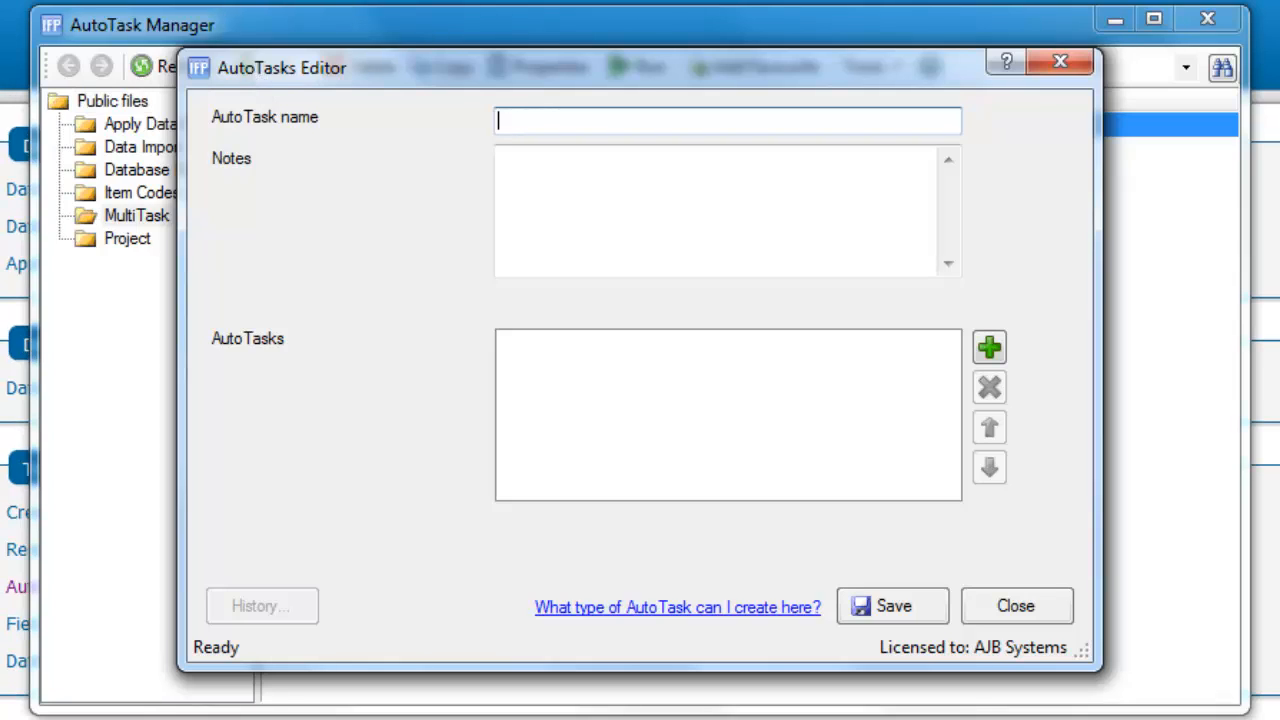
# Name the AutoTask "Daily Update MultiTask" and fill in notes describing the backup, imports and project output, to run once a day only
pyautogui.write('Daily Update MultiTask')
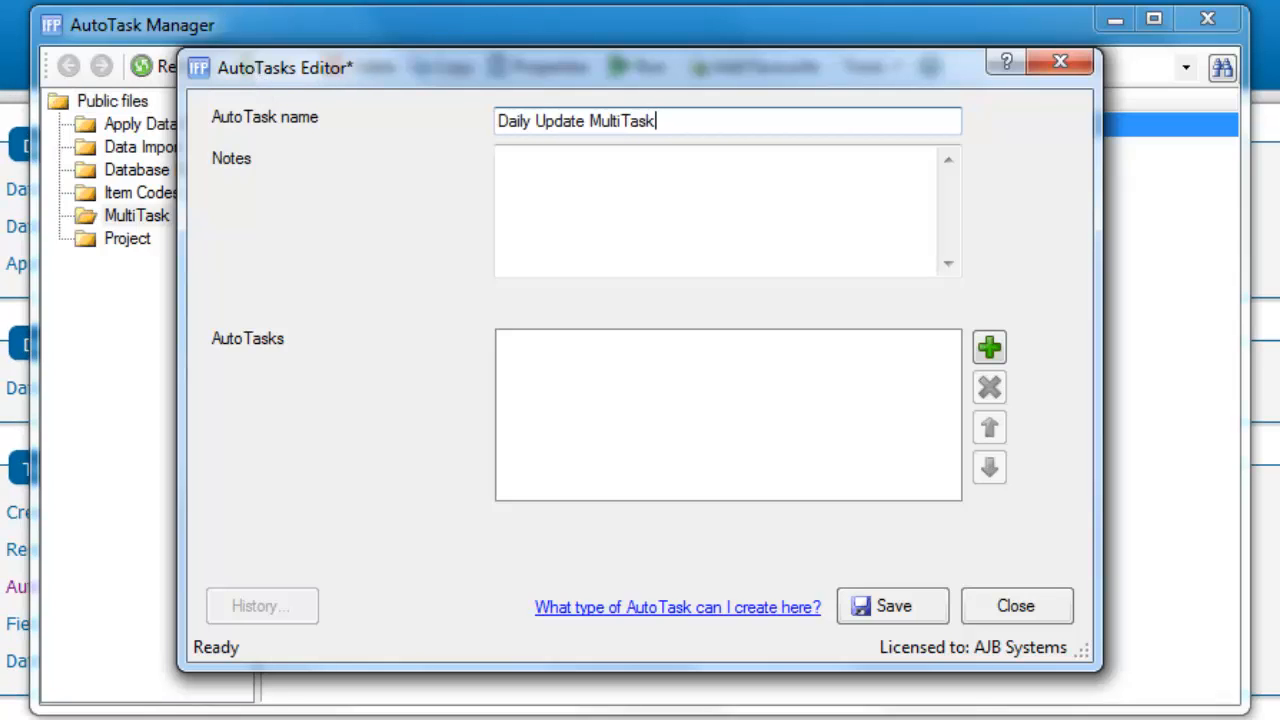
pyautogui.press('Tab')
pyautogui.write('This AutoTask creates a Database Backup, Imports Item Codes, Imports Actual Data and then Builds Project Output for daily import files within the database.  This should be run once a day only.')
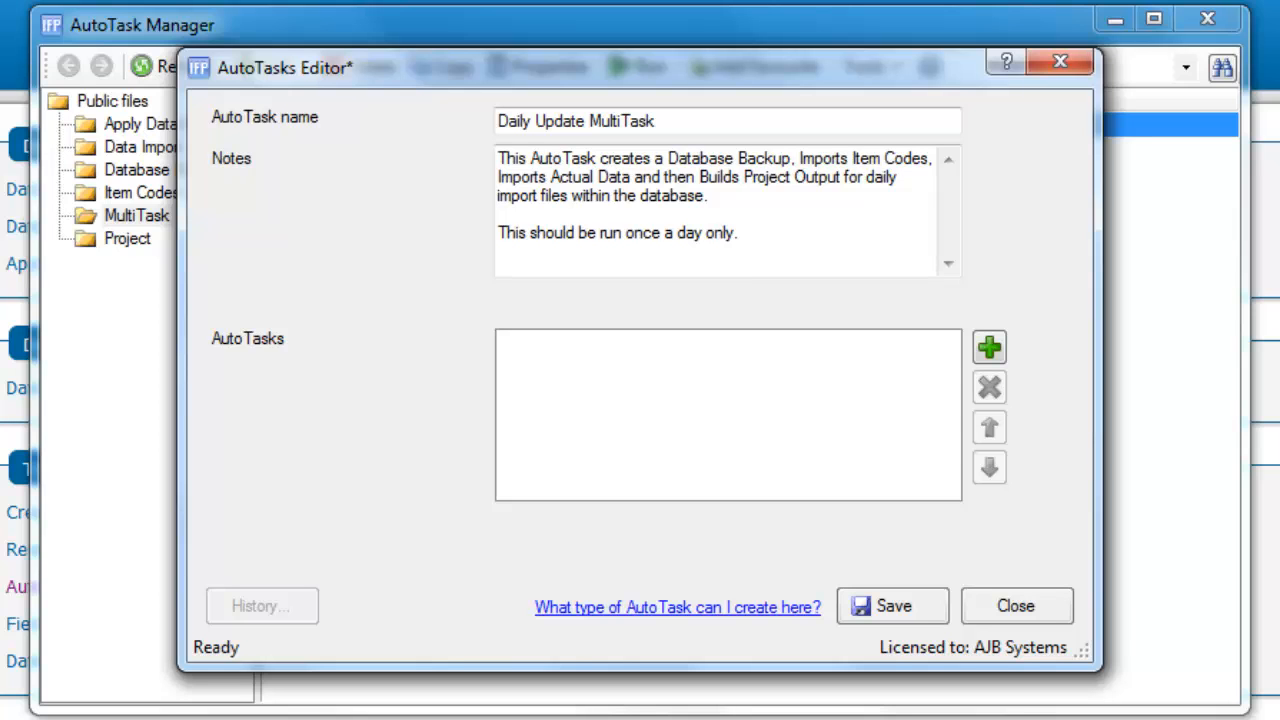
# Add the Sales COGS Demo Database Backup file from the Database Backup folder to the daily MultiTask
pyautogui.click(989, 347)
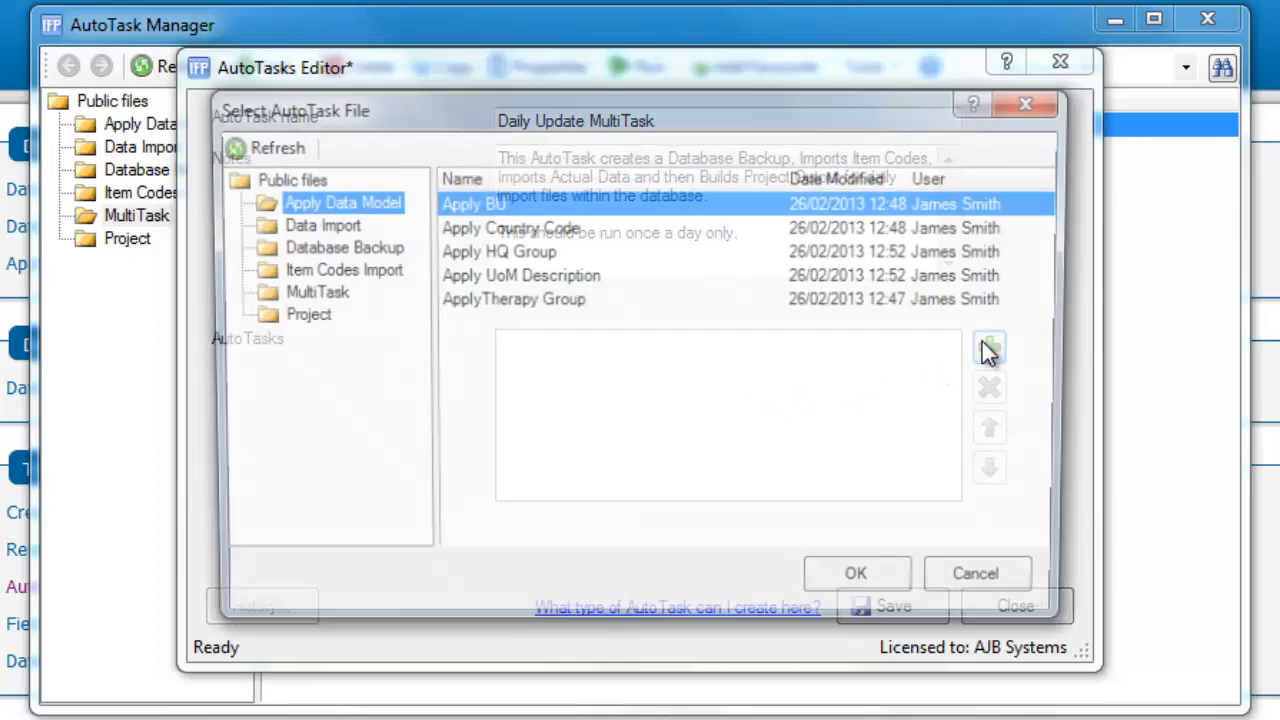
pyautogui.click(368, 245)
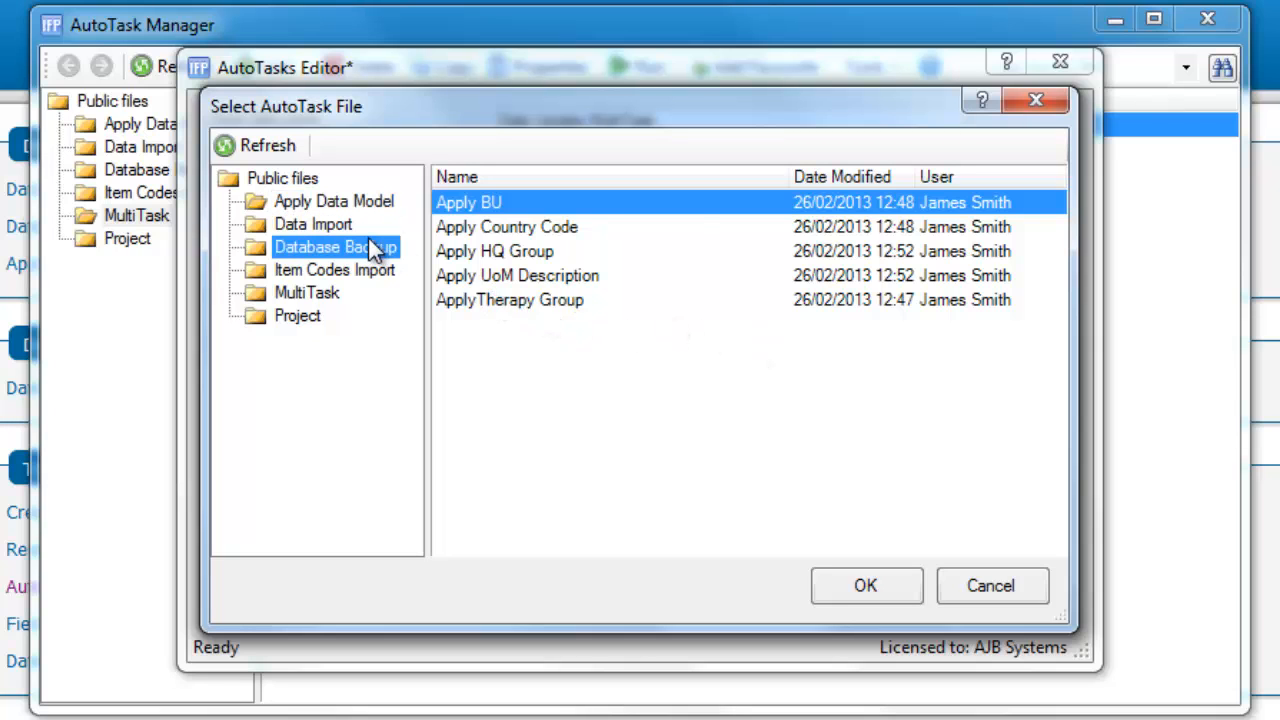
pyautogui.click(540, 213)
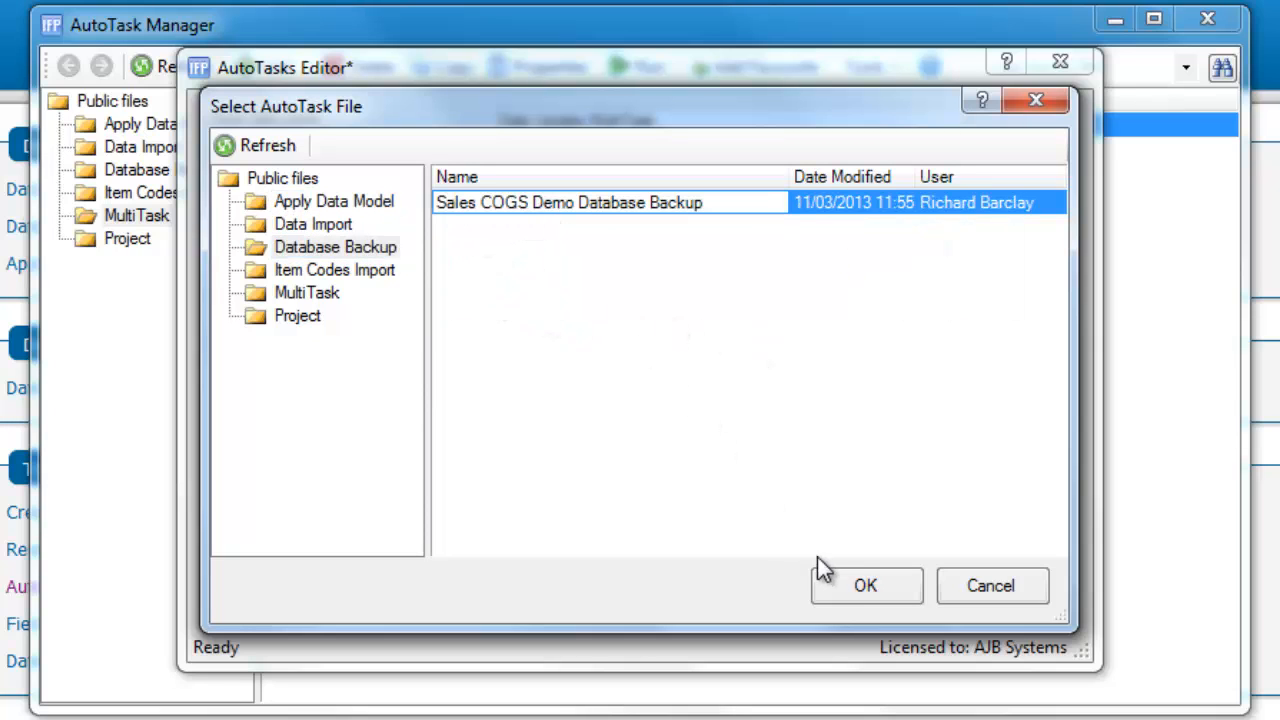
pyautogui.click(836, 585)
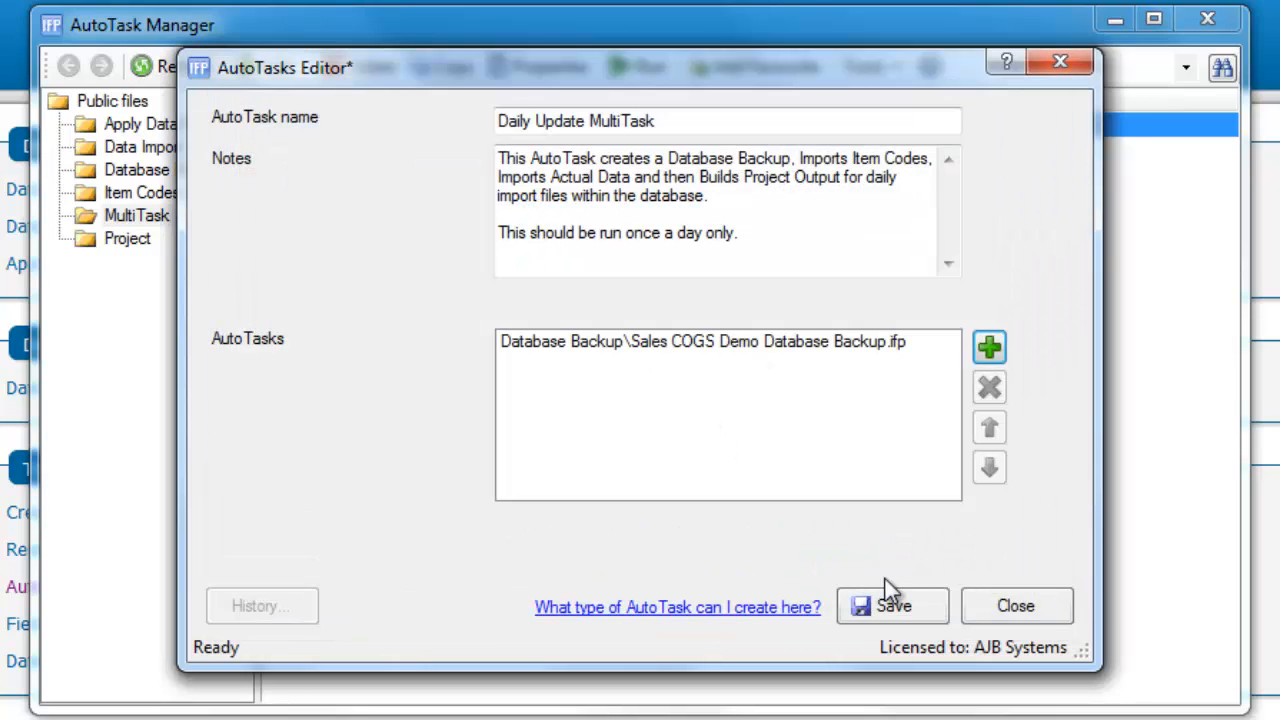
# Add the Item Code Import Ex Excel and Import Daily Actual Ex Excel - 2012 files to the daily MultiTask's AutoTasks
pyautogui.click(997, 353)
pyautogui.click(383, 270)
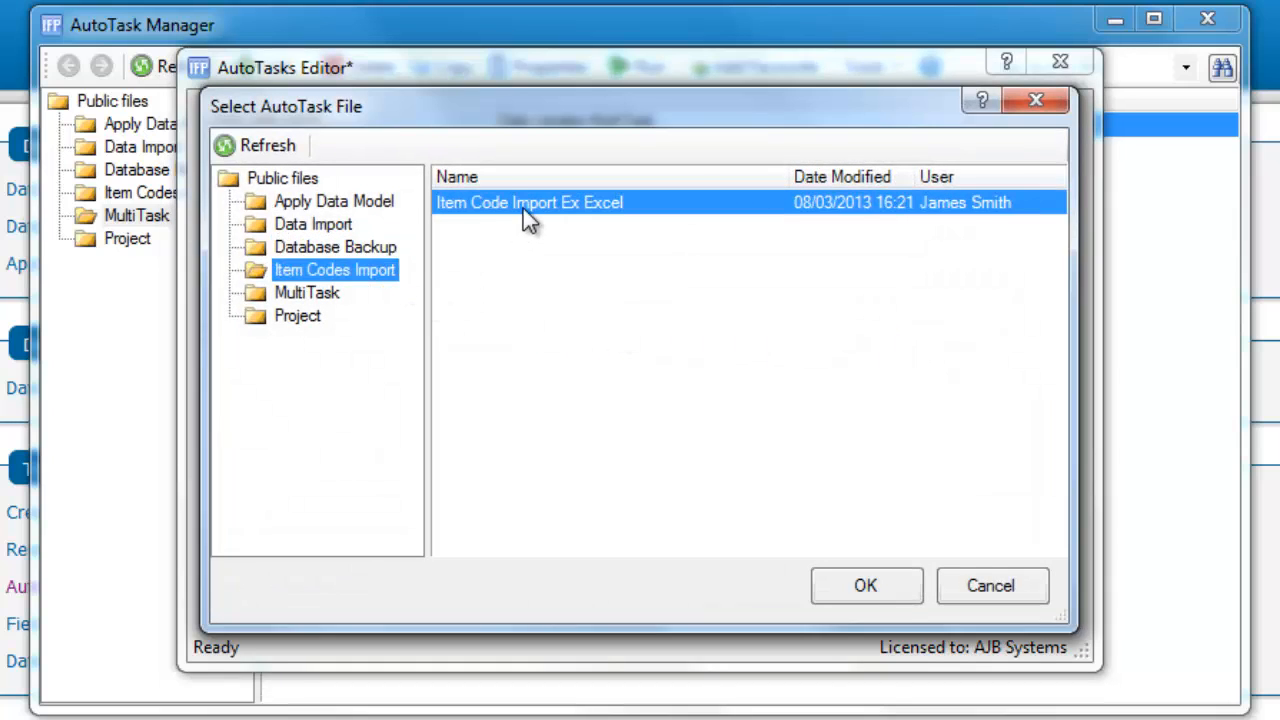
pyautogui.click(531, 202)
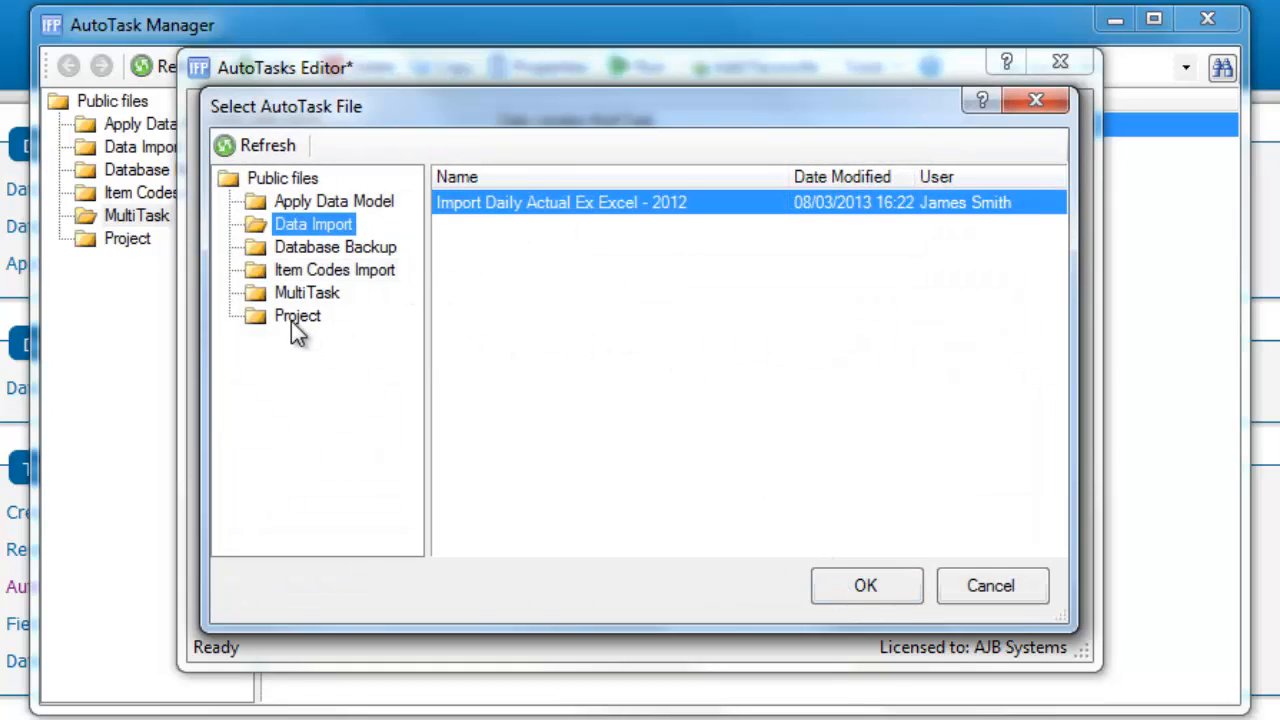
# Add the Daily Overview file from the Project folder as the last AutoTask and save the daily MultiTask
pyautogui.click(296, 316)
pyautogui.click(544, 204)
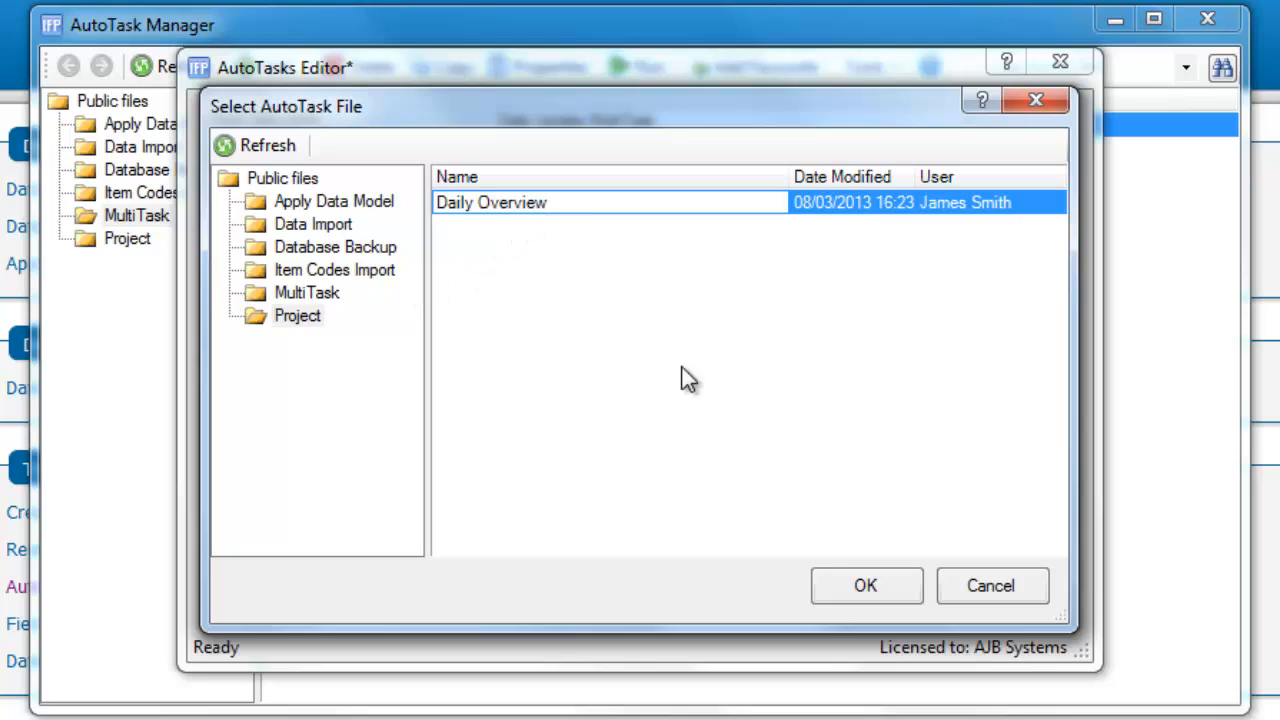
pyautogui.click(858, 587)
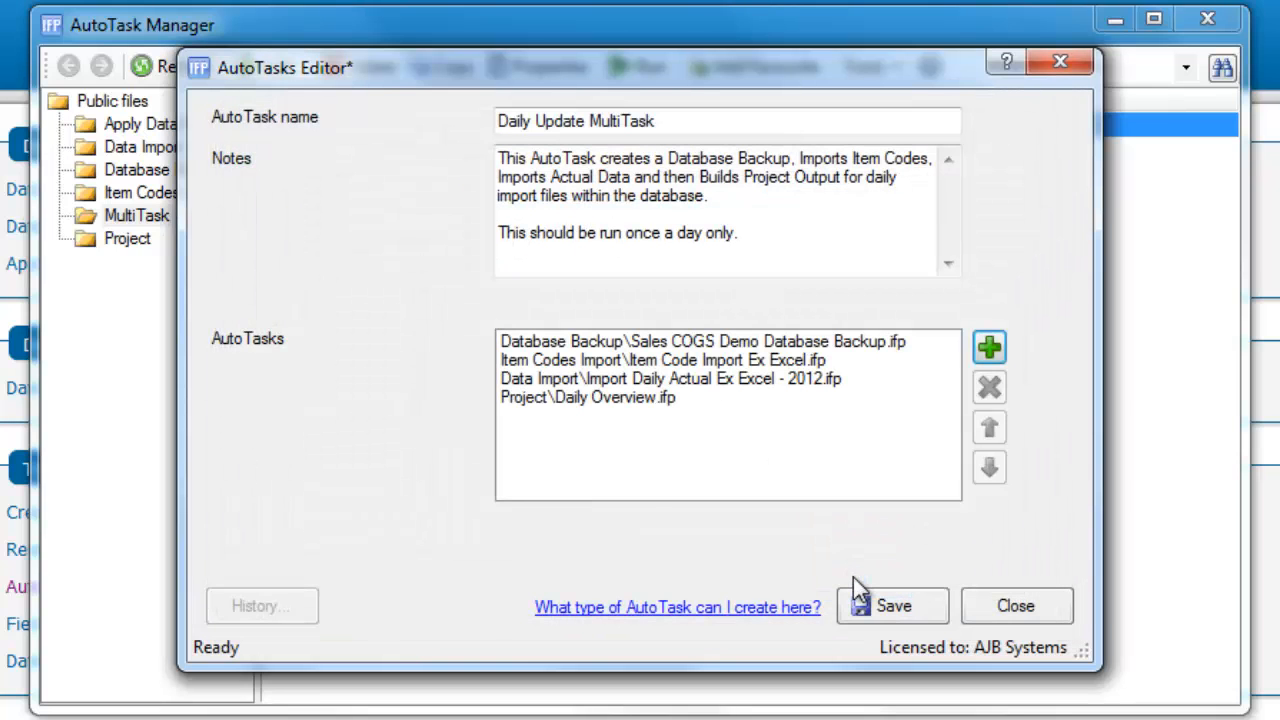
pyautogui.click(895, 610)
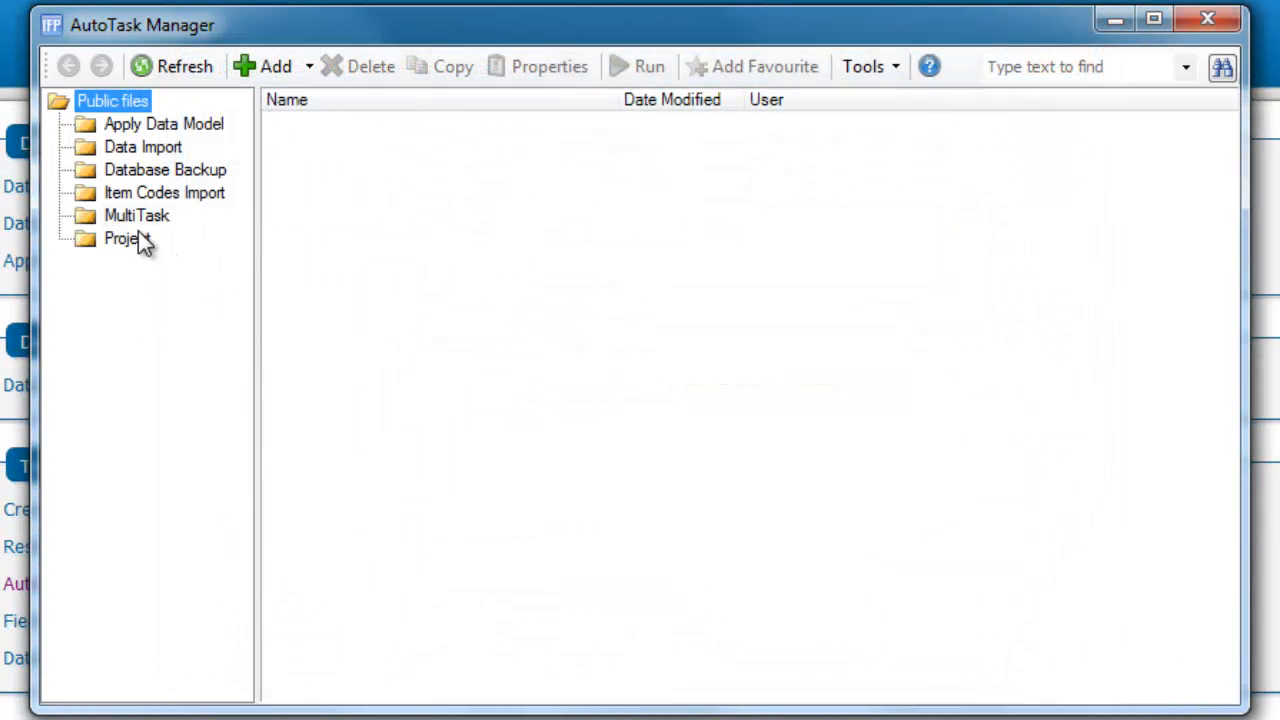
# Create "Monthly MultiTask - Women's Health" in the MultiTask folder and add the Sales COGS Demo Database Backup file to its AutoTasks
pyautogui.click(141, 216)
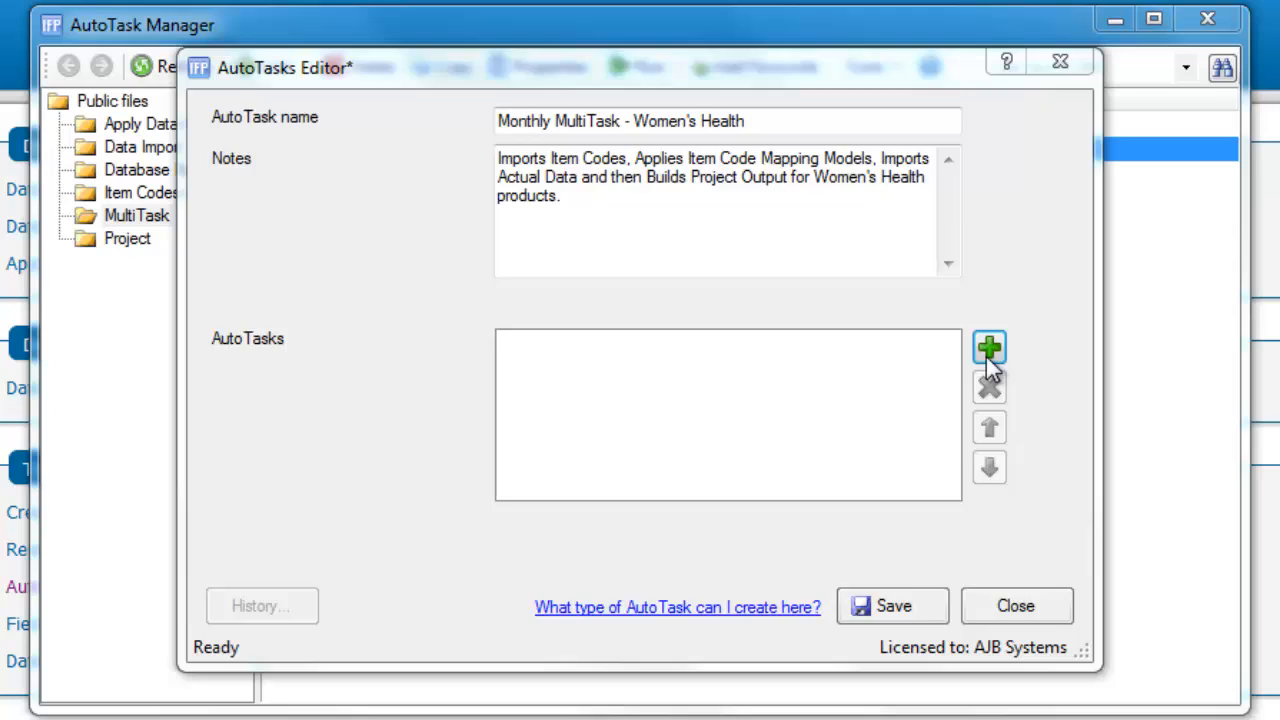
pyautogui.click(987, 352)
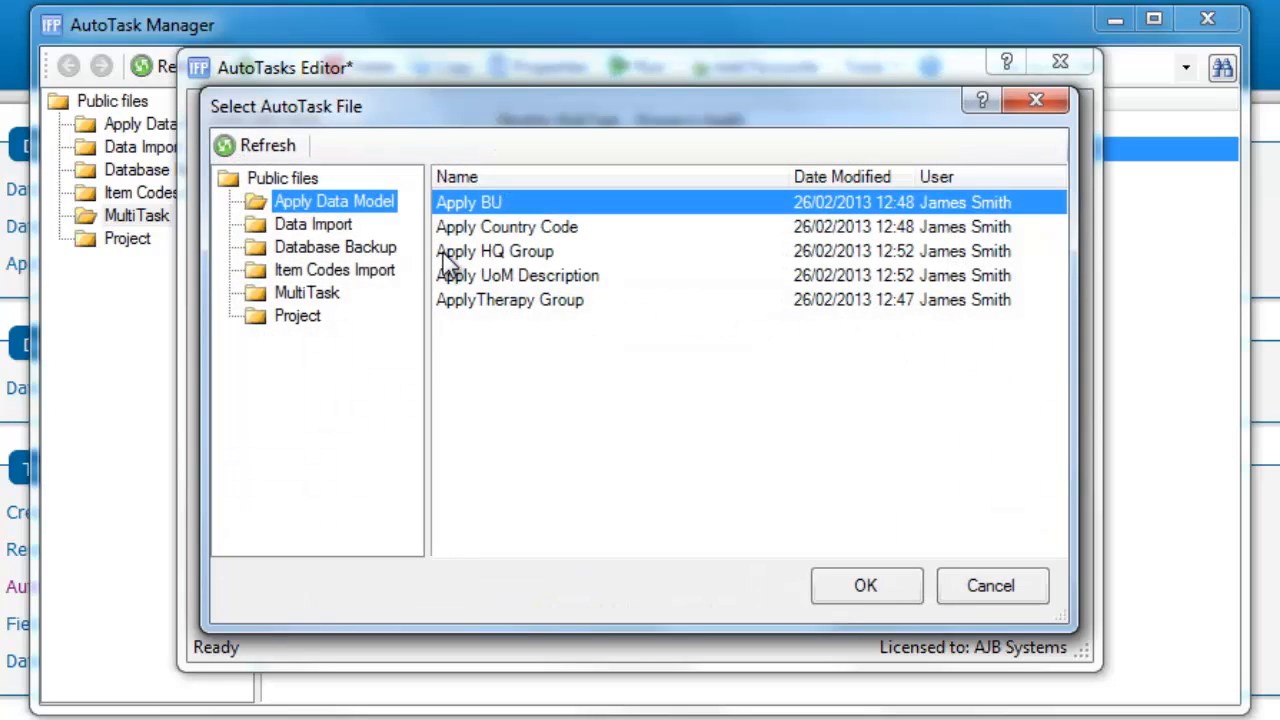
pyautogui.click(366, 246)
pyautogui.click(510, 203)
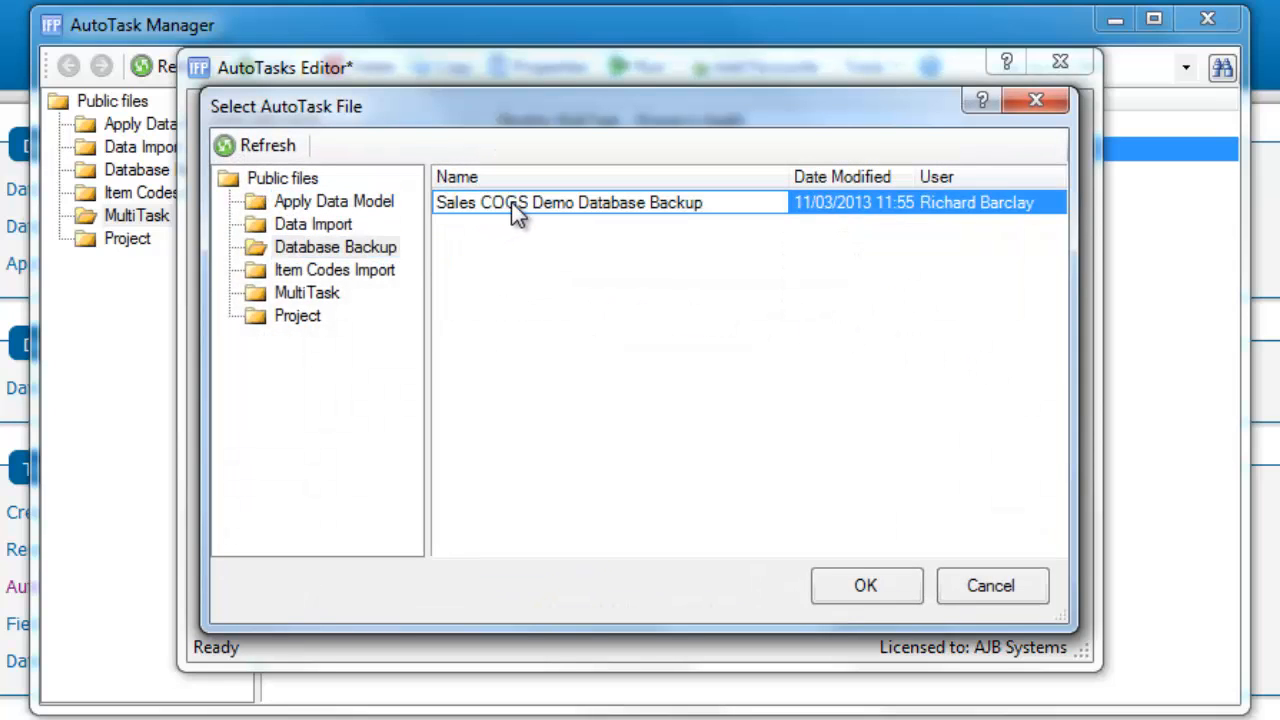
pyautogui.click(864, 587)
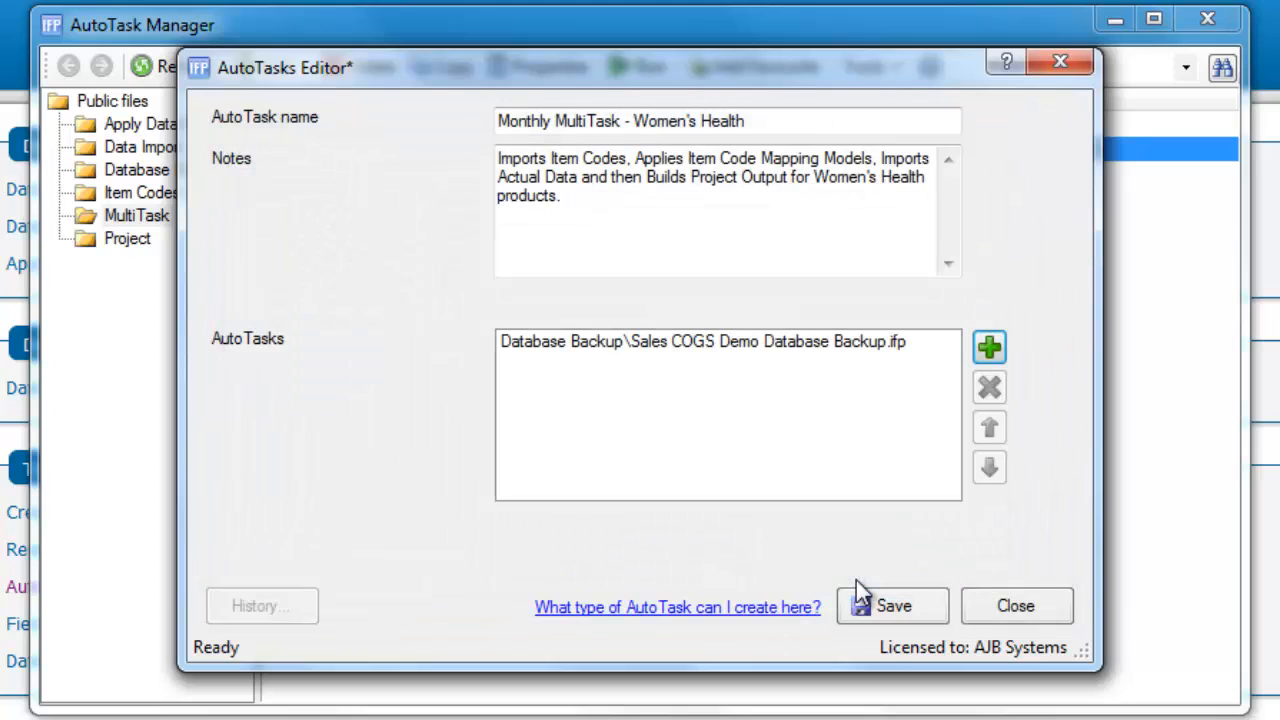
# Add the Item Code Import Ex Excel file from the Item Codes Import folder to the monthly MultiTask
pyautogui.click(992, 355)
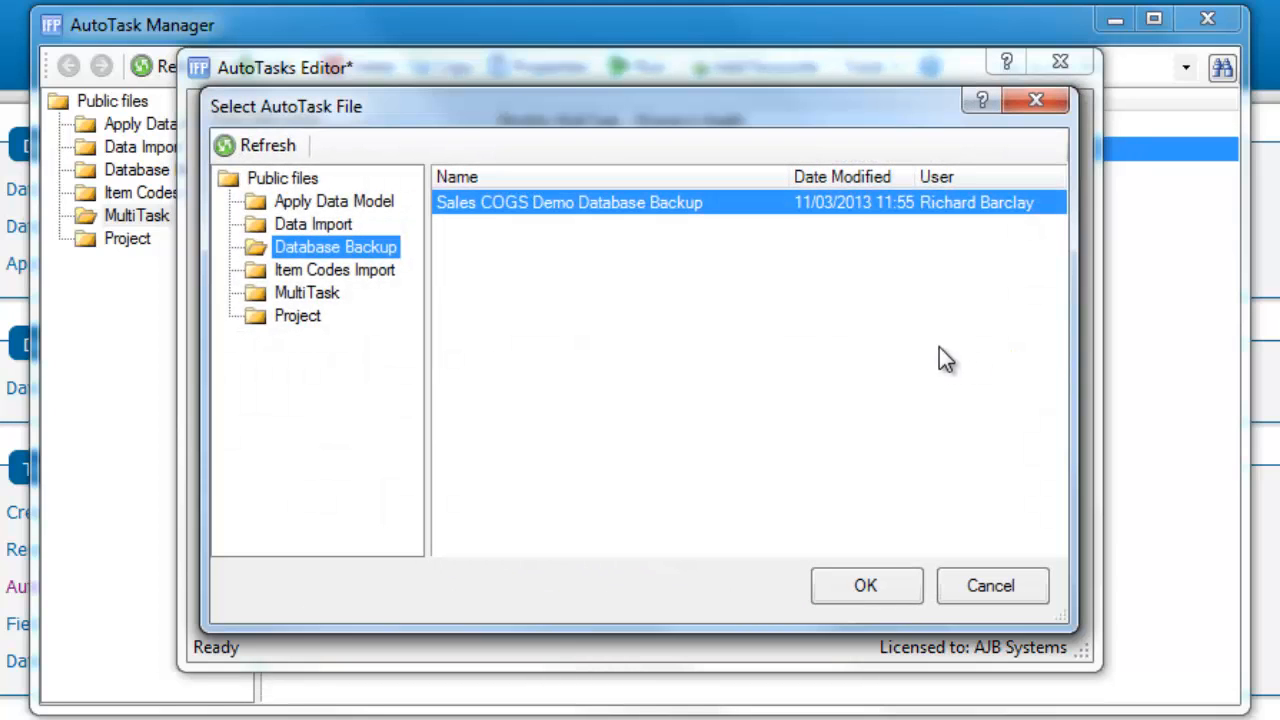
pyautogui.click(378, 273)
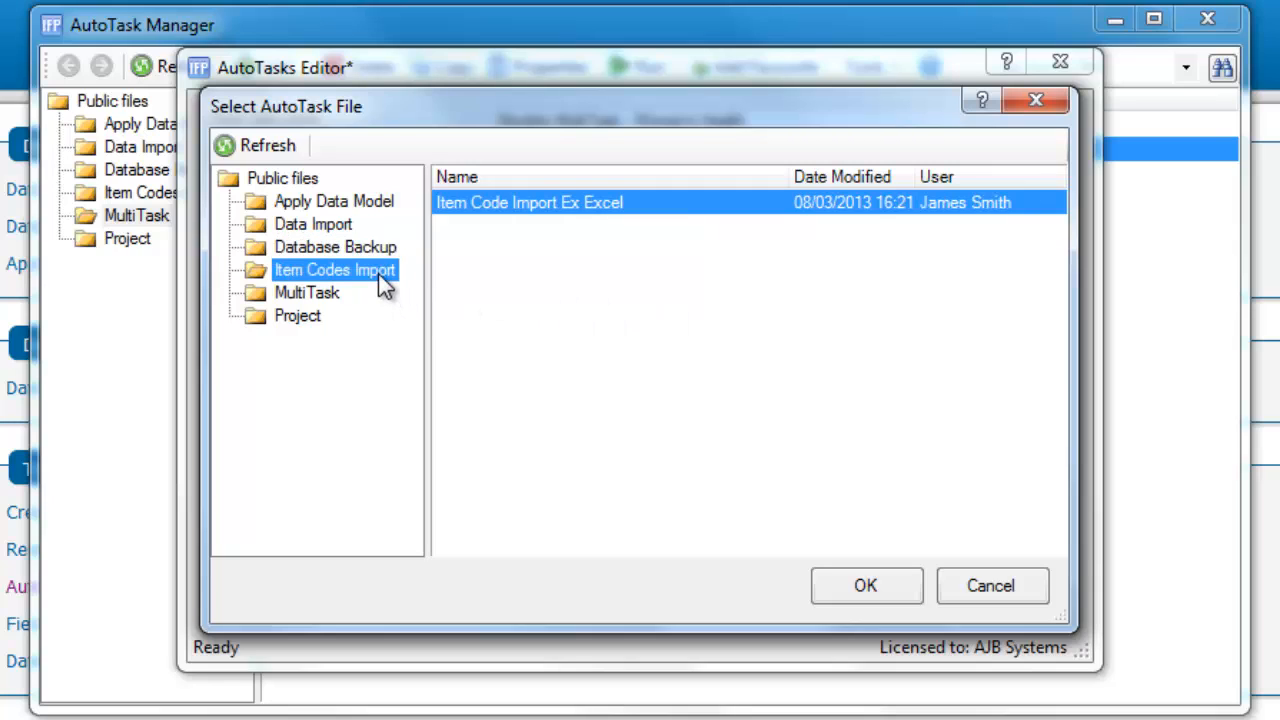
pyautogui.click(695, 207)
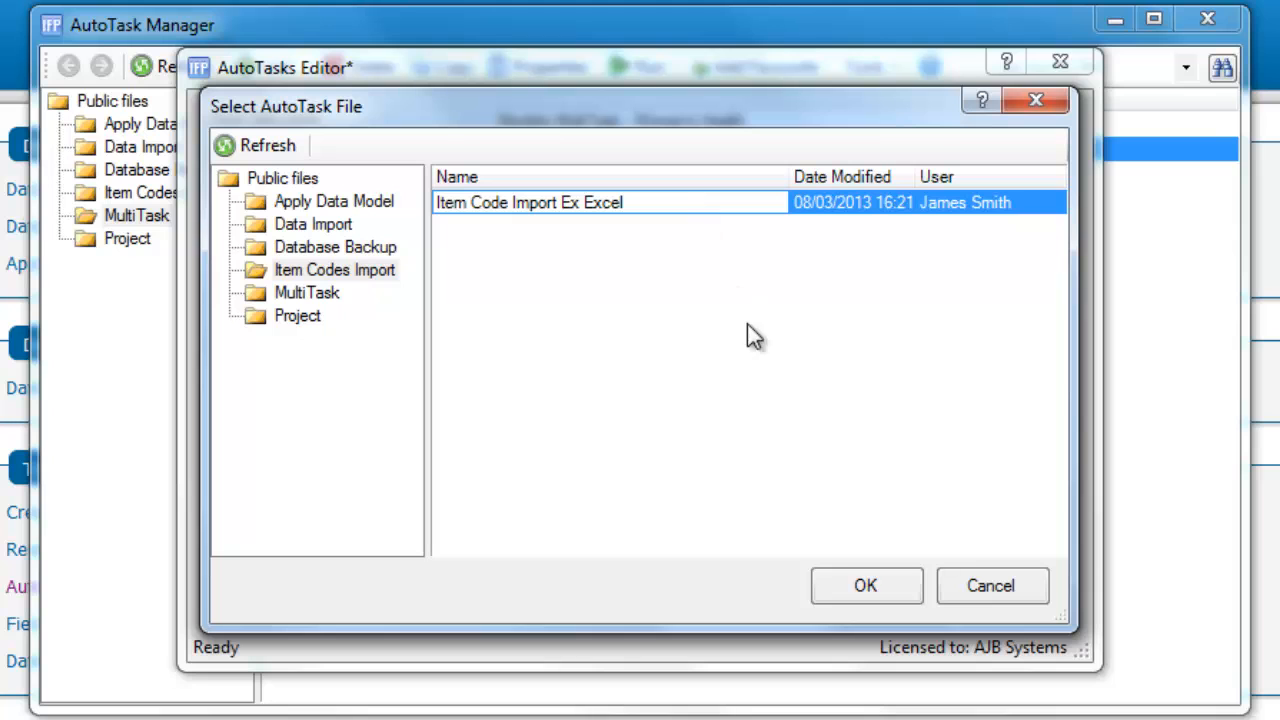
pyautogui.click(852, 576)
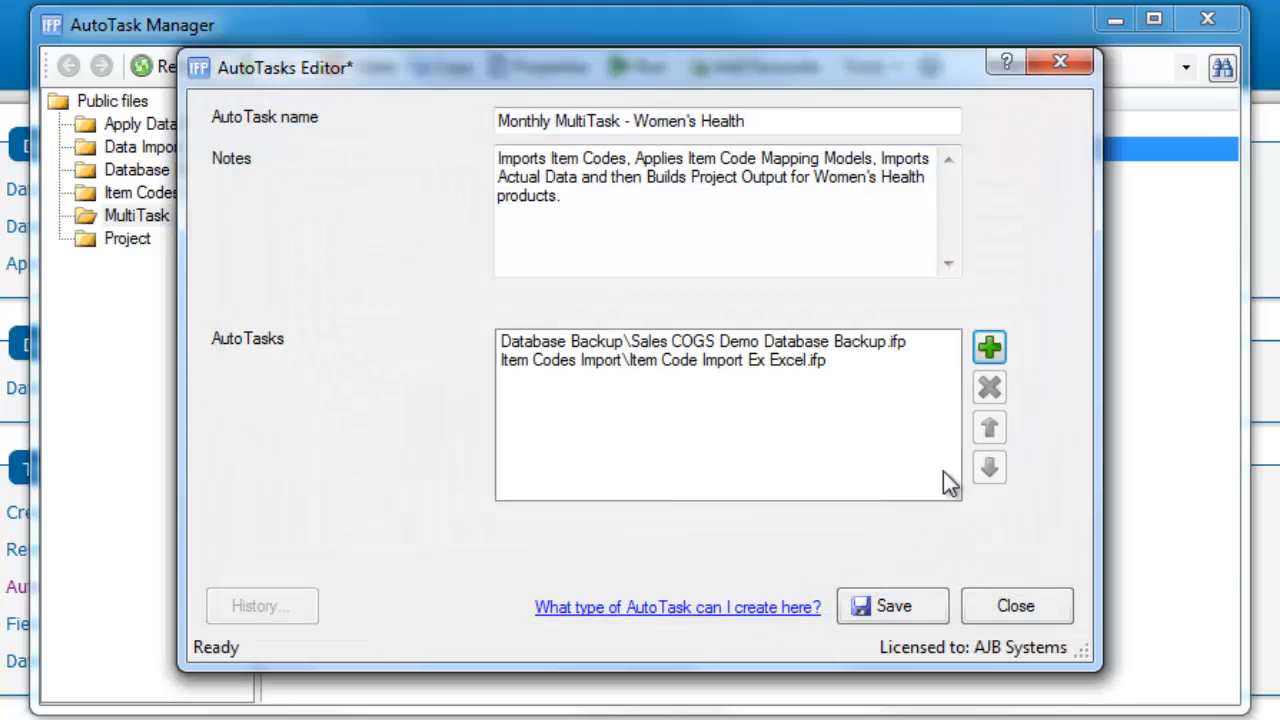
# Add the Apply BU file from the Apply Data Model folder to the monthly MultiTask
pyautogui.click(990, 348)
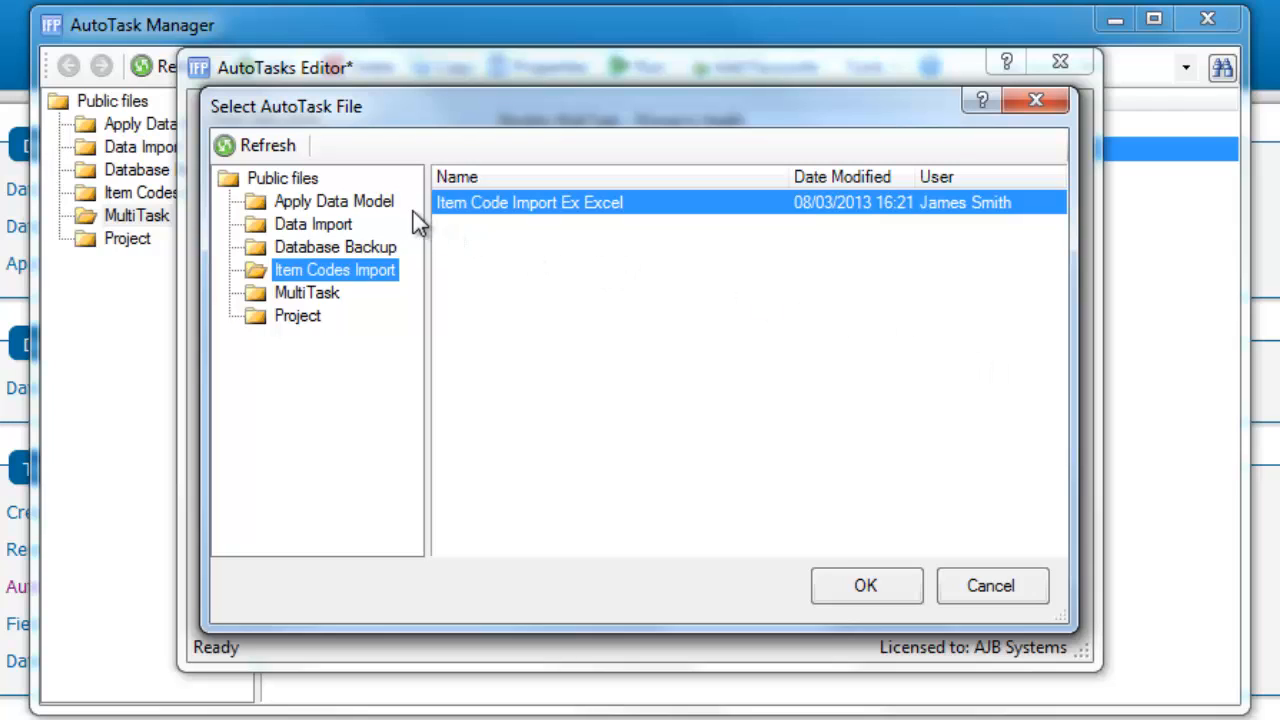
pyautogui.click(384, 206)
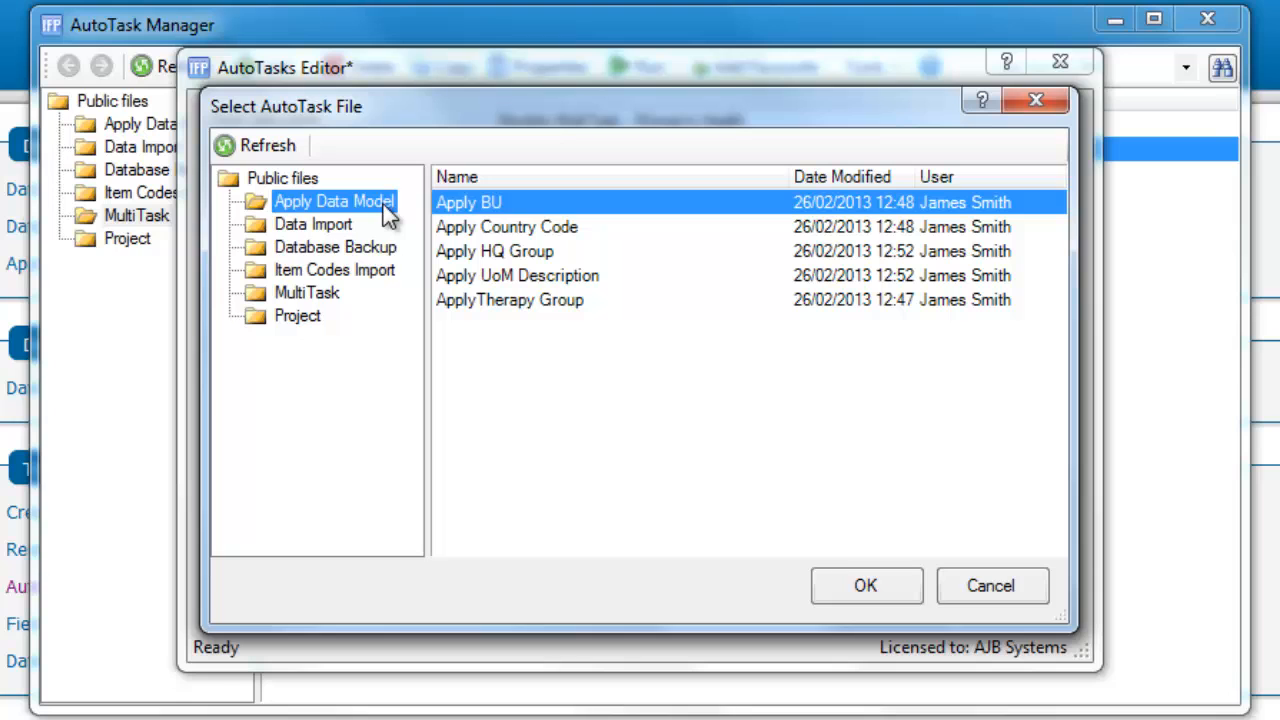
pyautogui.click(527, 204)
pyautogui.click(862, 587)
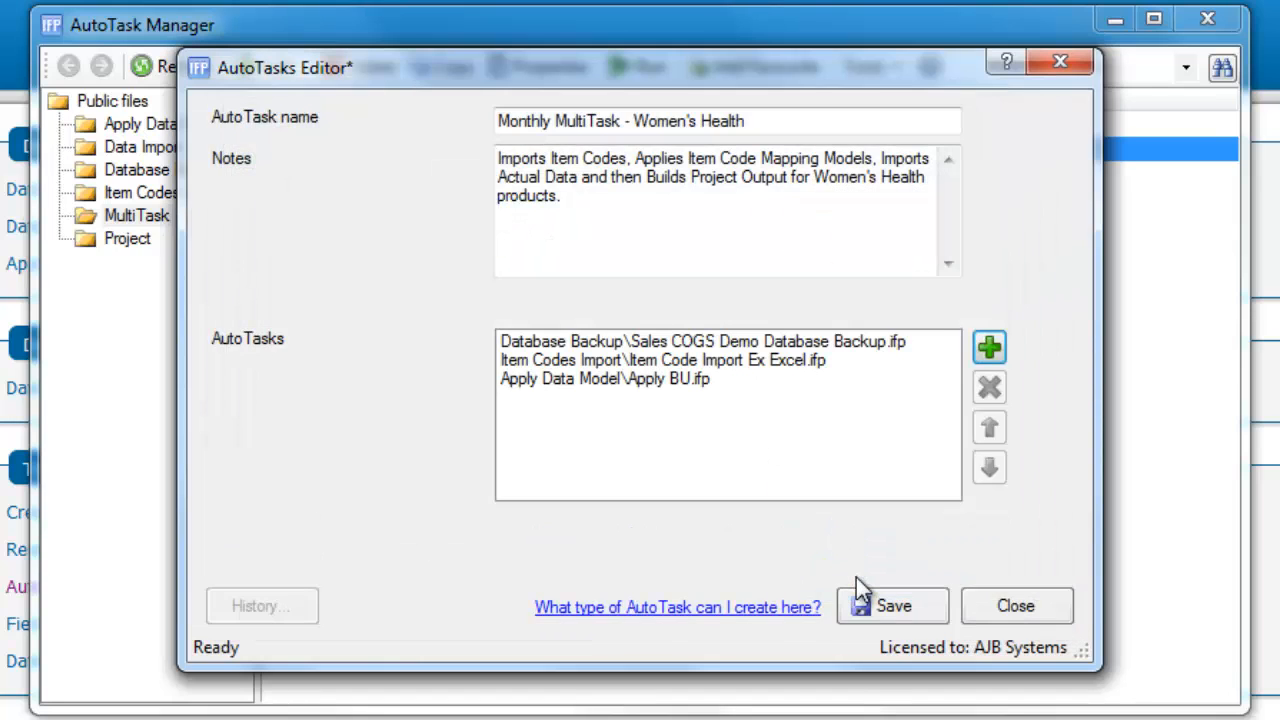
# Add the Import Daily Actual Ex Excel - 2012 file from the Data Import folder to the monthly MultiTask
pyautogui.click(994, 349)
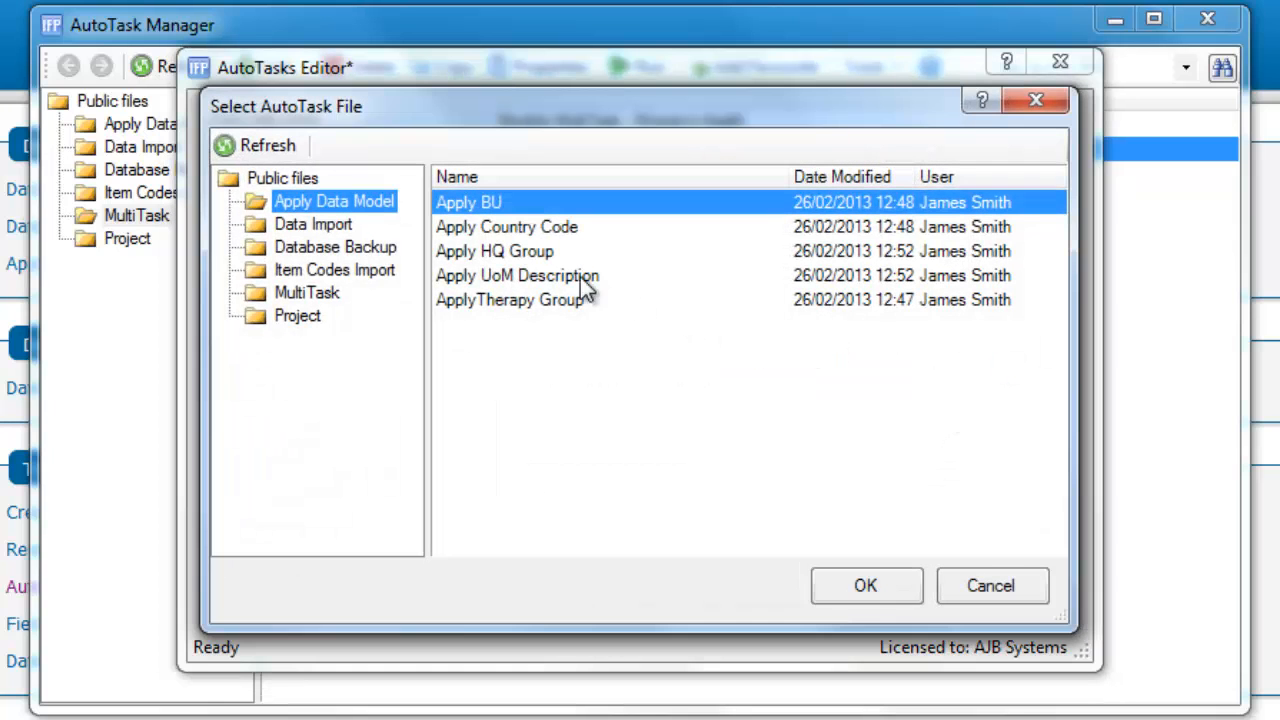
pyautogui.click(350, 224)
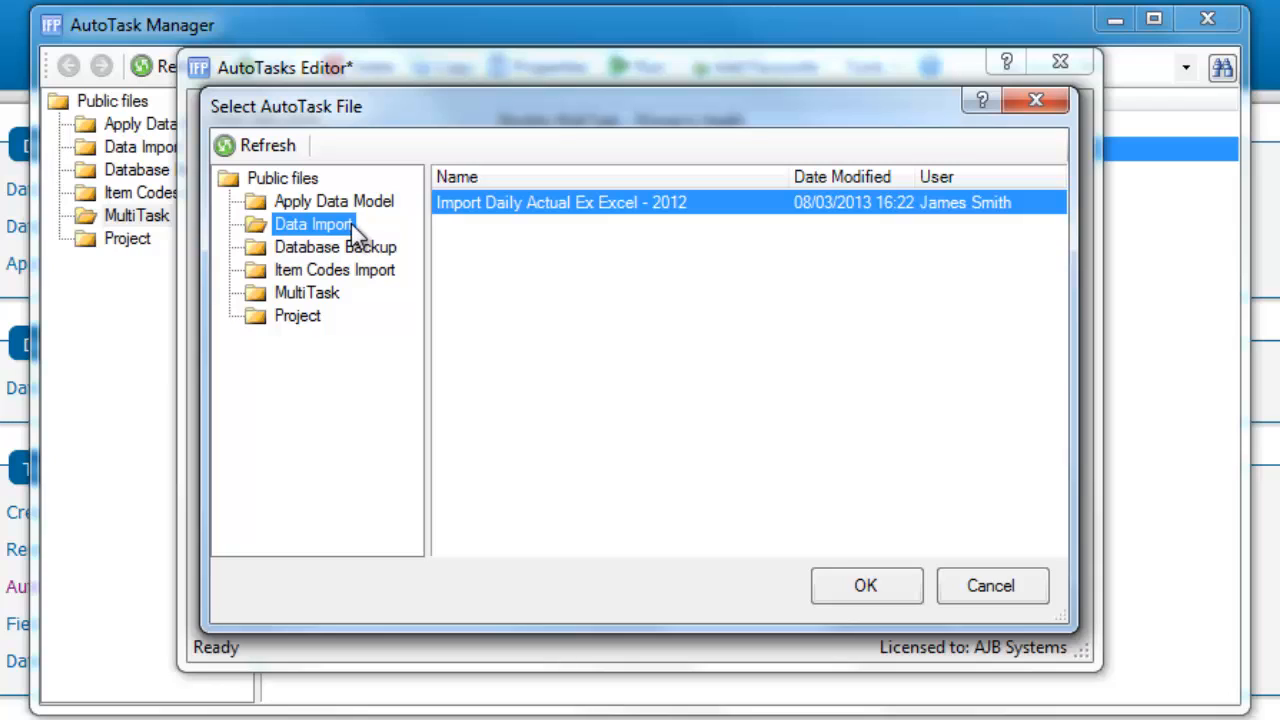
pyautogui.click(553, 209)
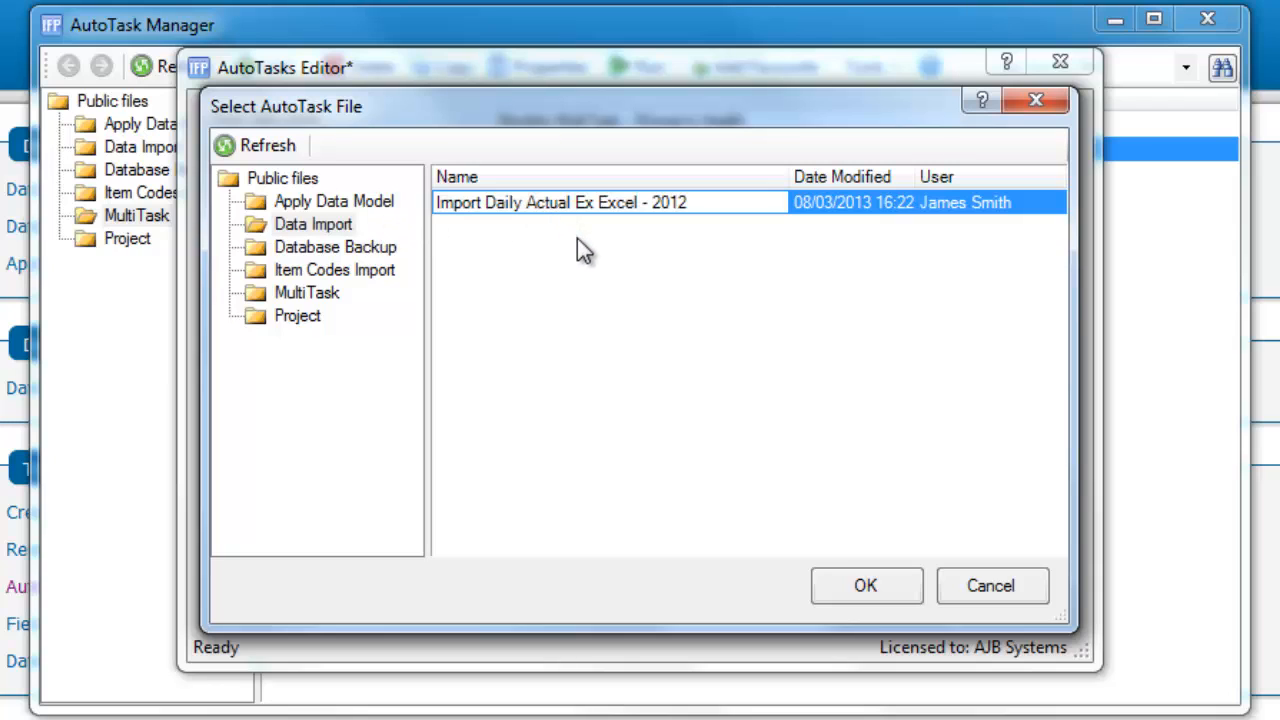
pyautogui.click(828, 590)
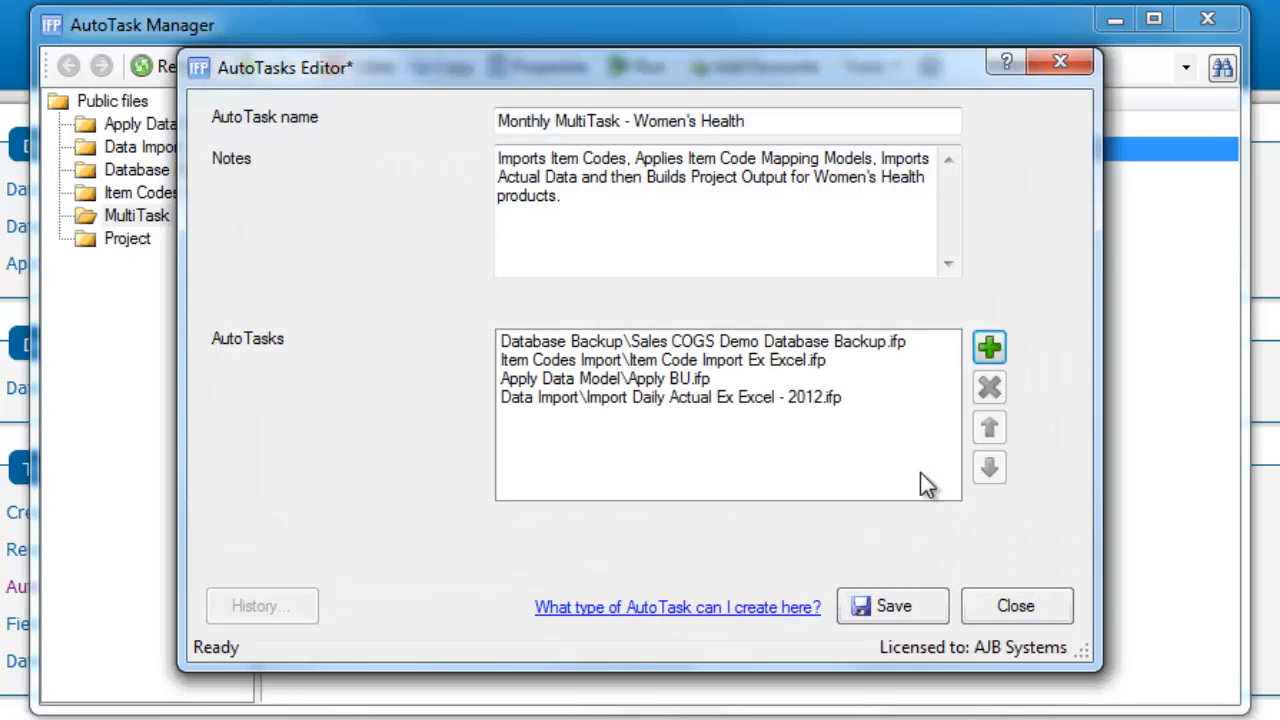
# Add the Women's Health - 2012 file from the Project folder as the last AutoTask and save the monthly MultiTask
pyautogui.click(992, 351)
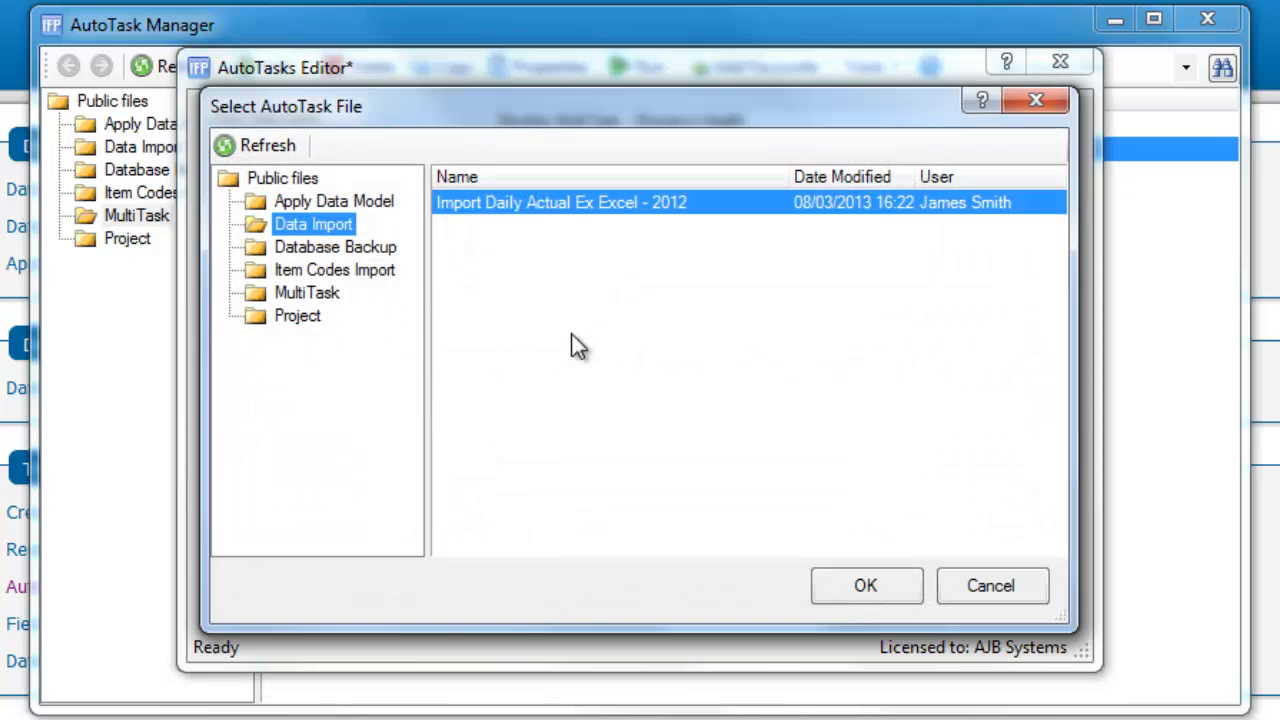
pyautogui.click(315, 314)
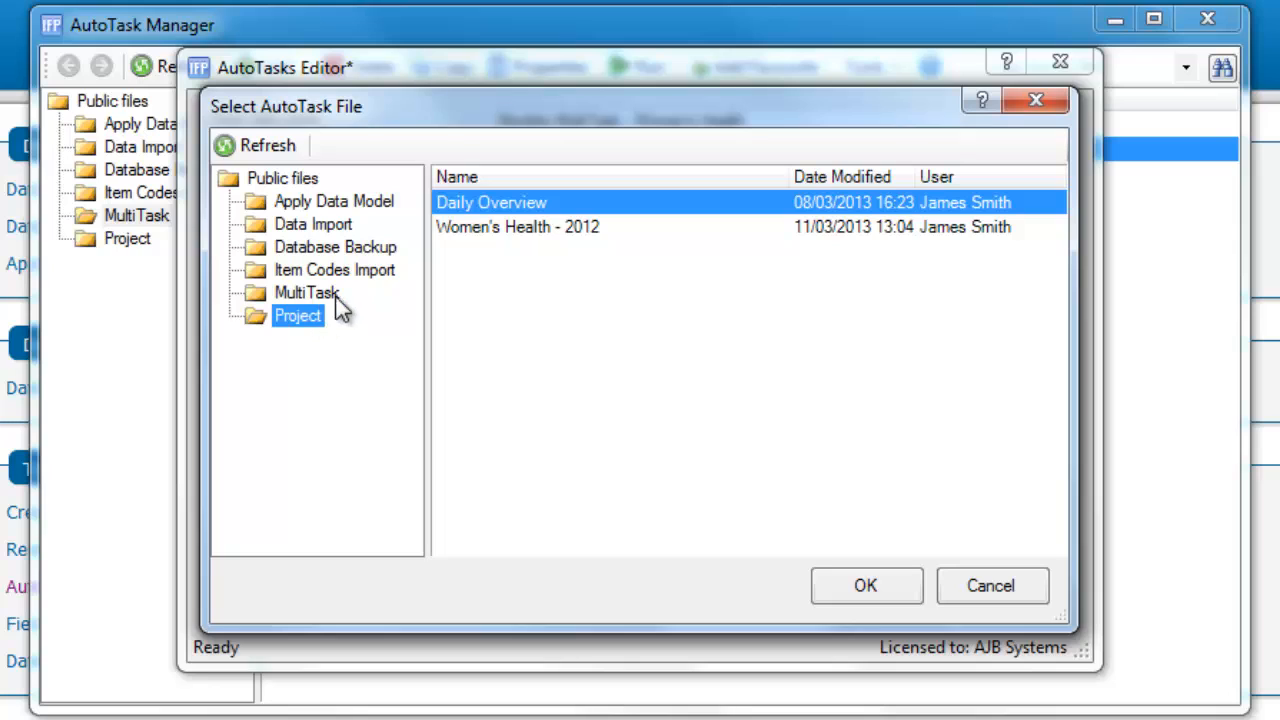
pyautogui.click(505, 229)
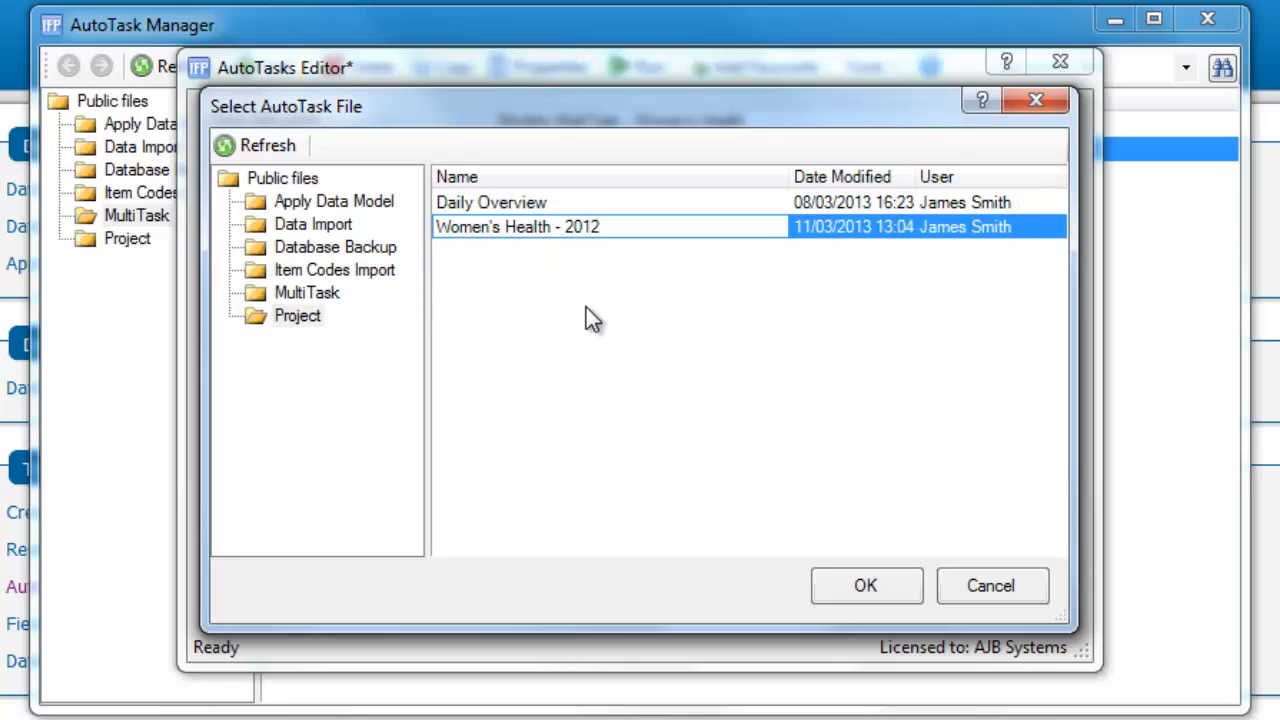
pyautogui.click(839, 579)
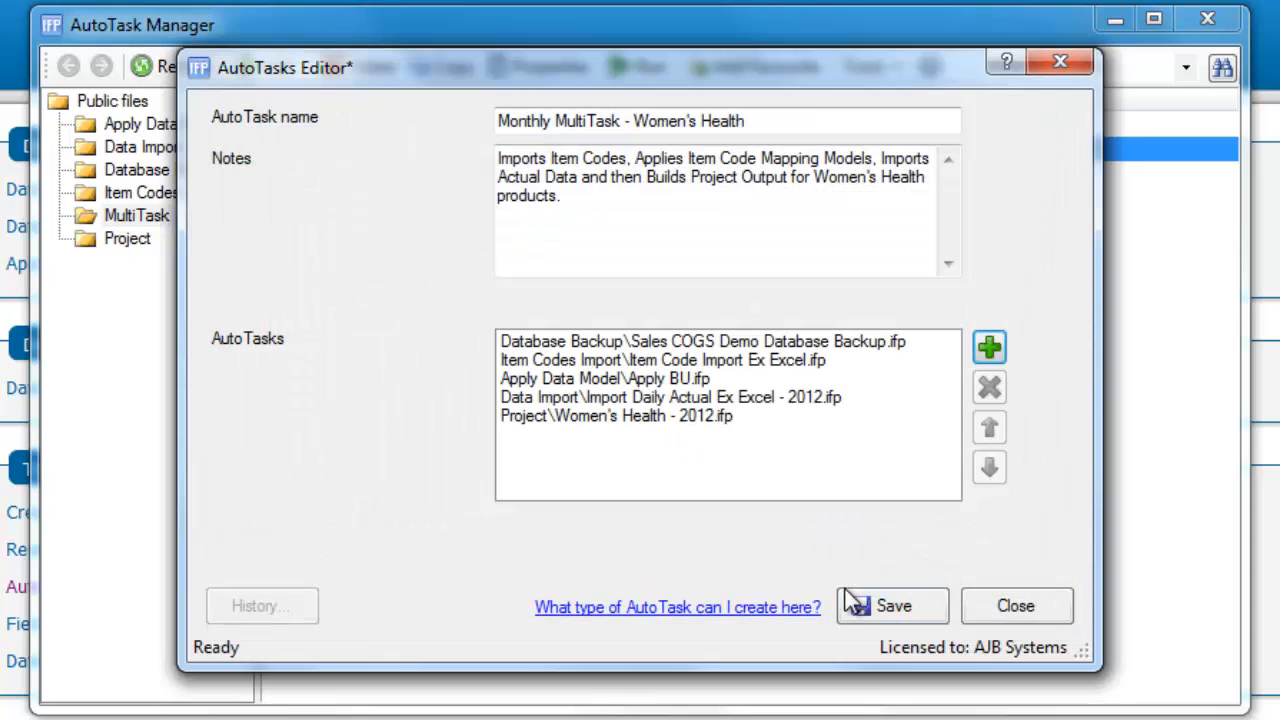
pyautogui.click(857, 608)
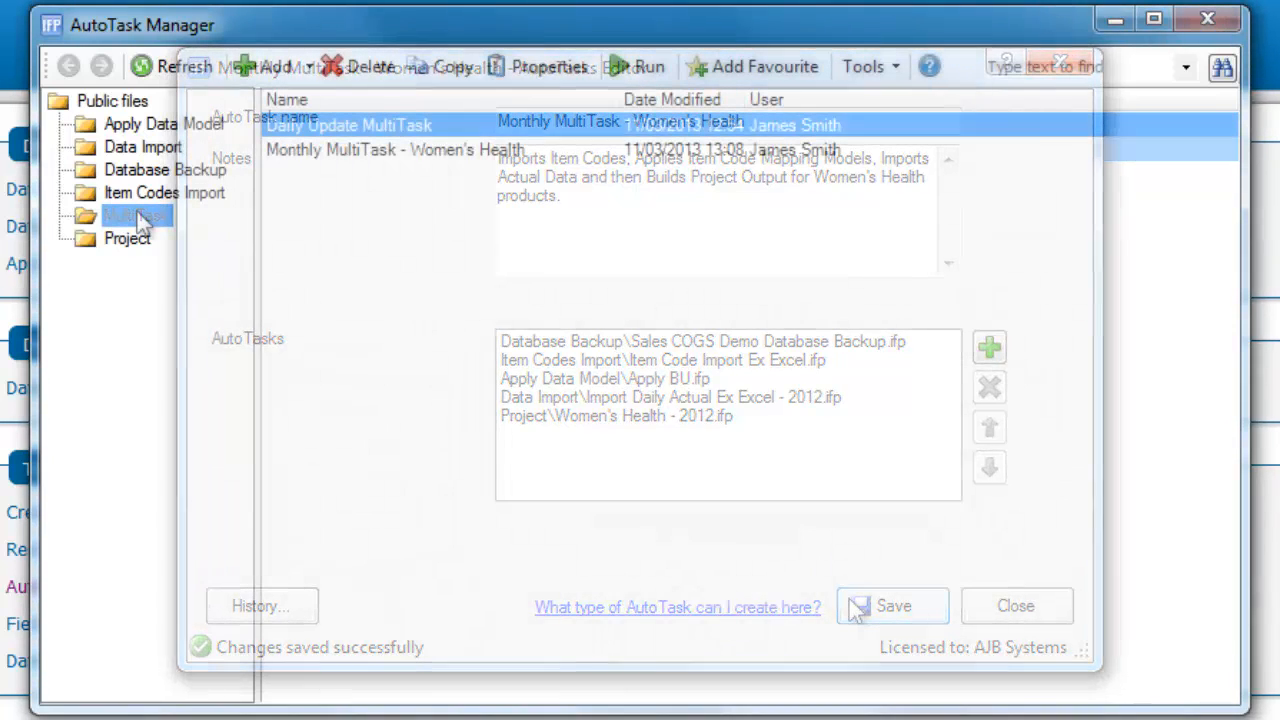
# Run the Monthly MultiTask - Women's Health AutoTask and dismiss the message that follows the run
pyautogui.click(374, 152)
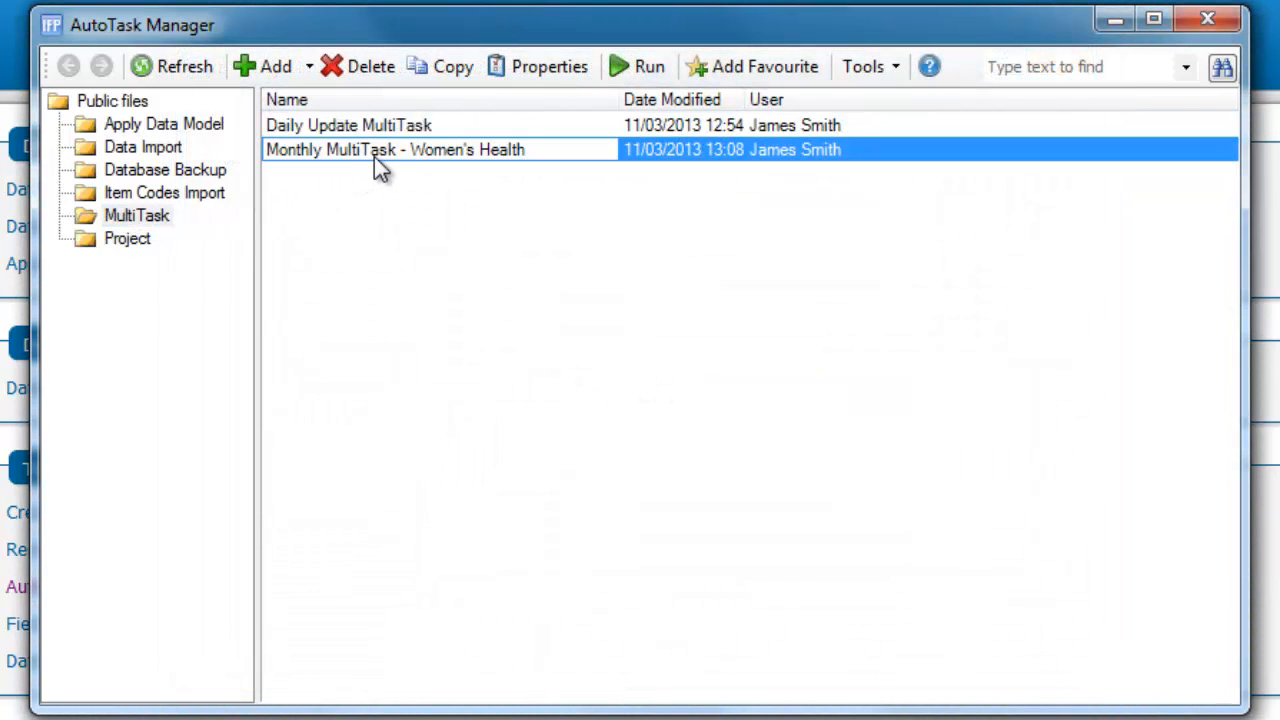
pyautogui.click(650, 68)
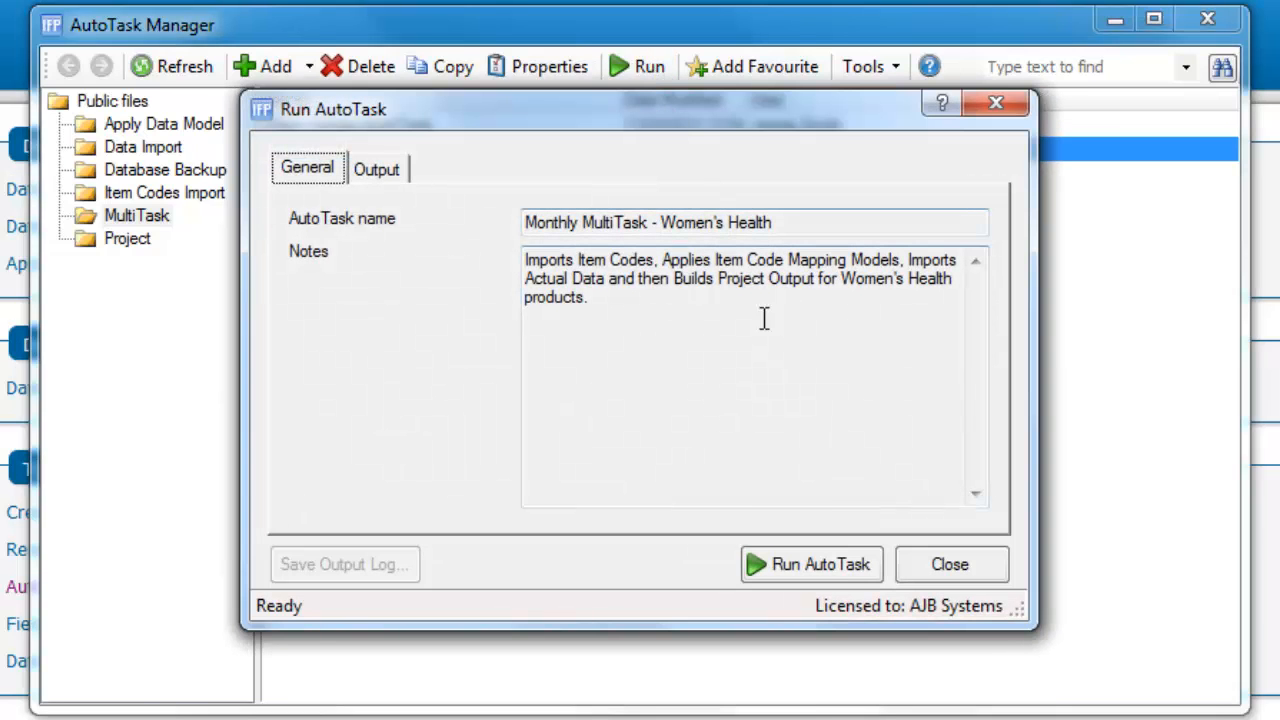
pyautogui.click(833, 565)
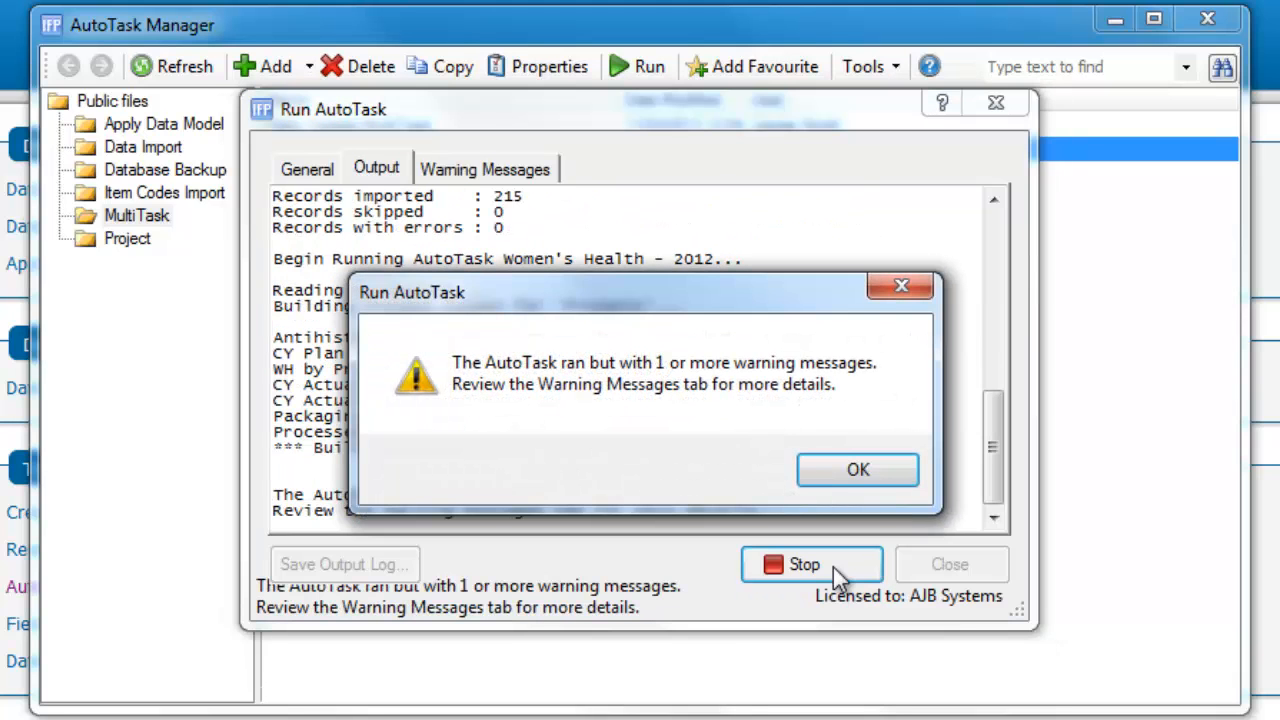
pyautogui.click(876, 464)
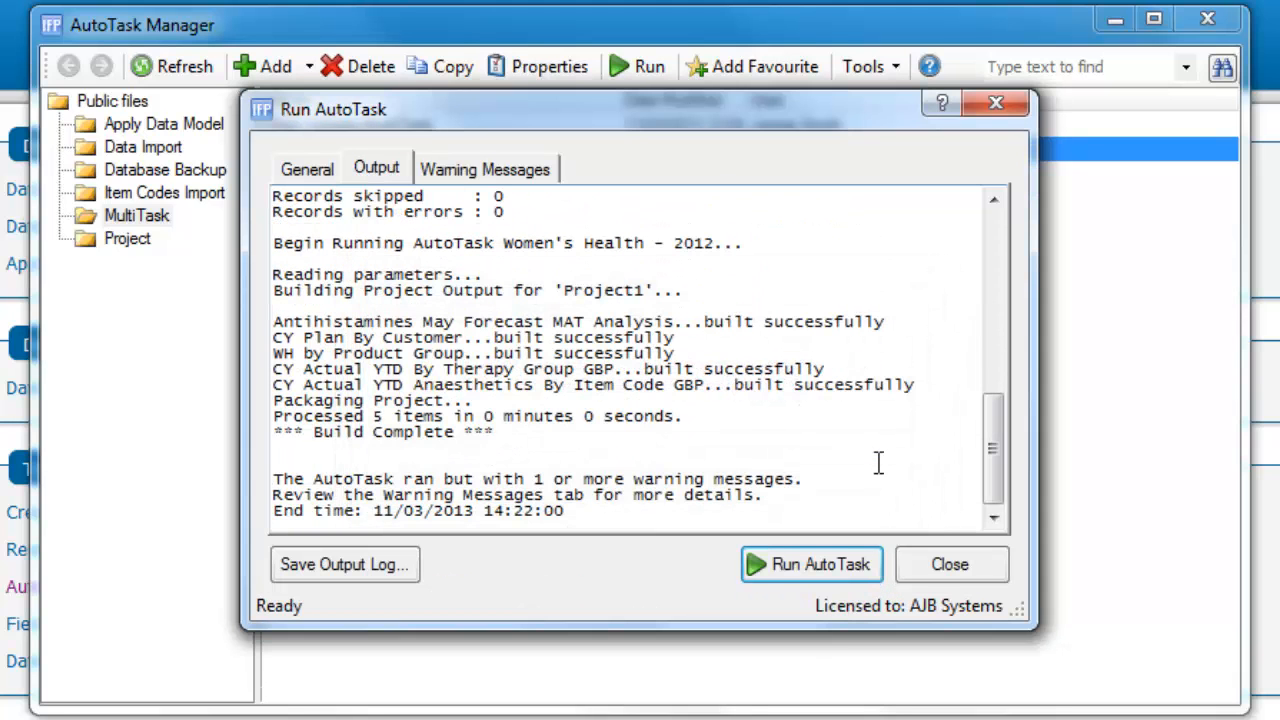
# Review the run's output log for each chained AutoTask and read through its warning messages
pyautogui.moveTo(1000, 438); pyautogui.dragTo(1015, 353)
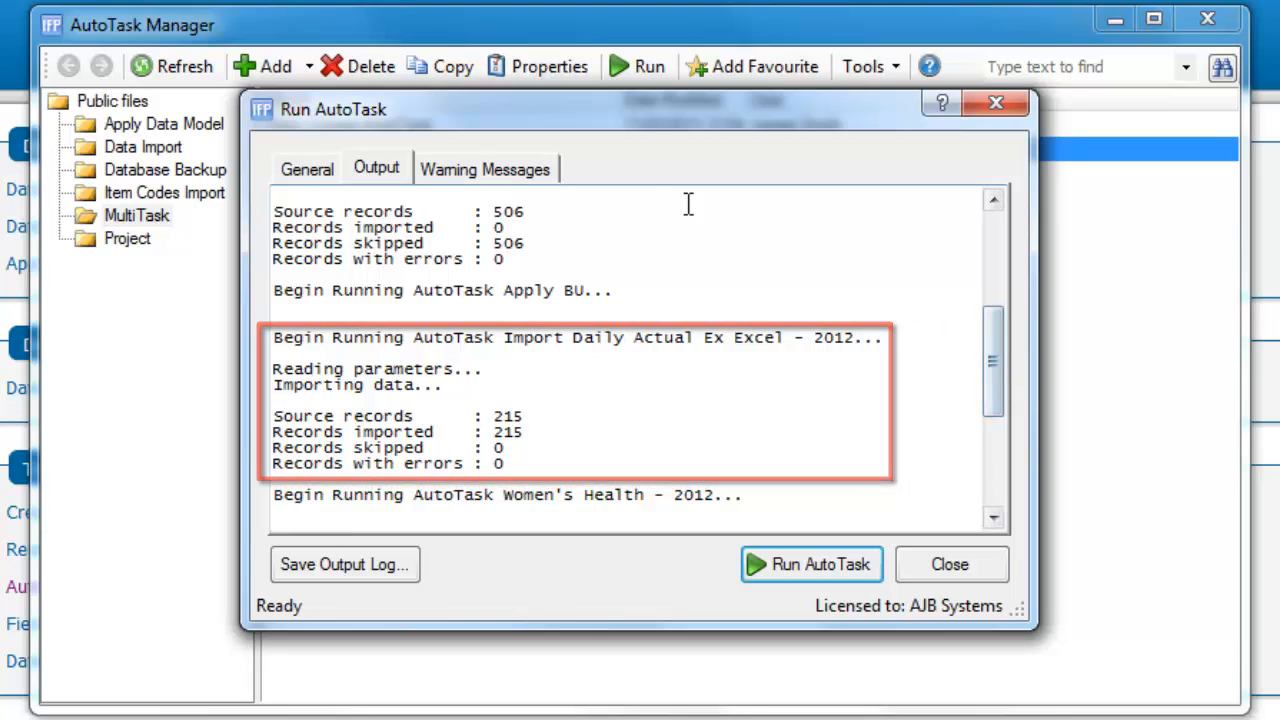
pyautogui.click(512, 170)
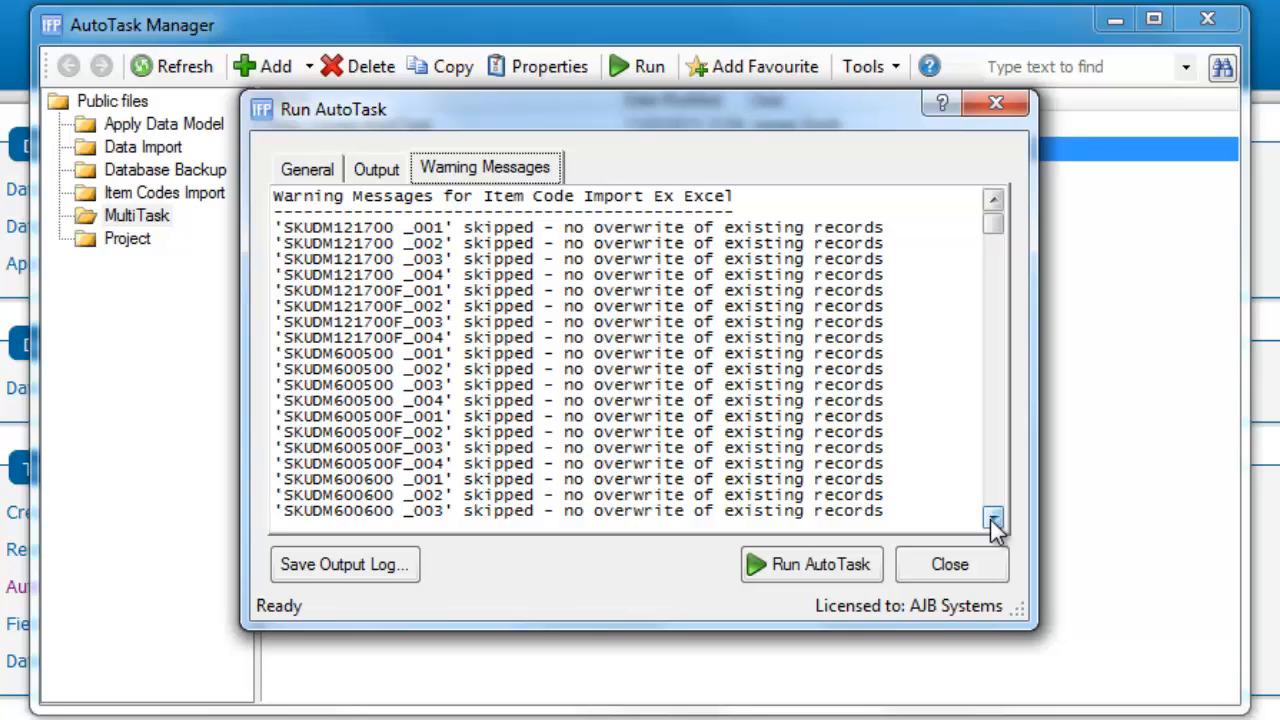
pyautogui.moveTo(991, 520); pyautogui.dragTo(991, 520)
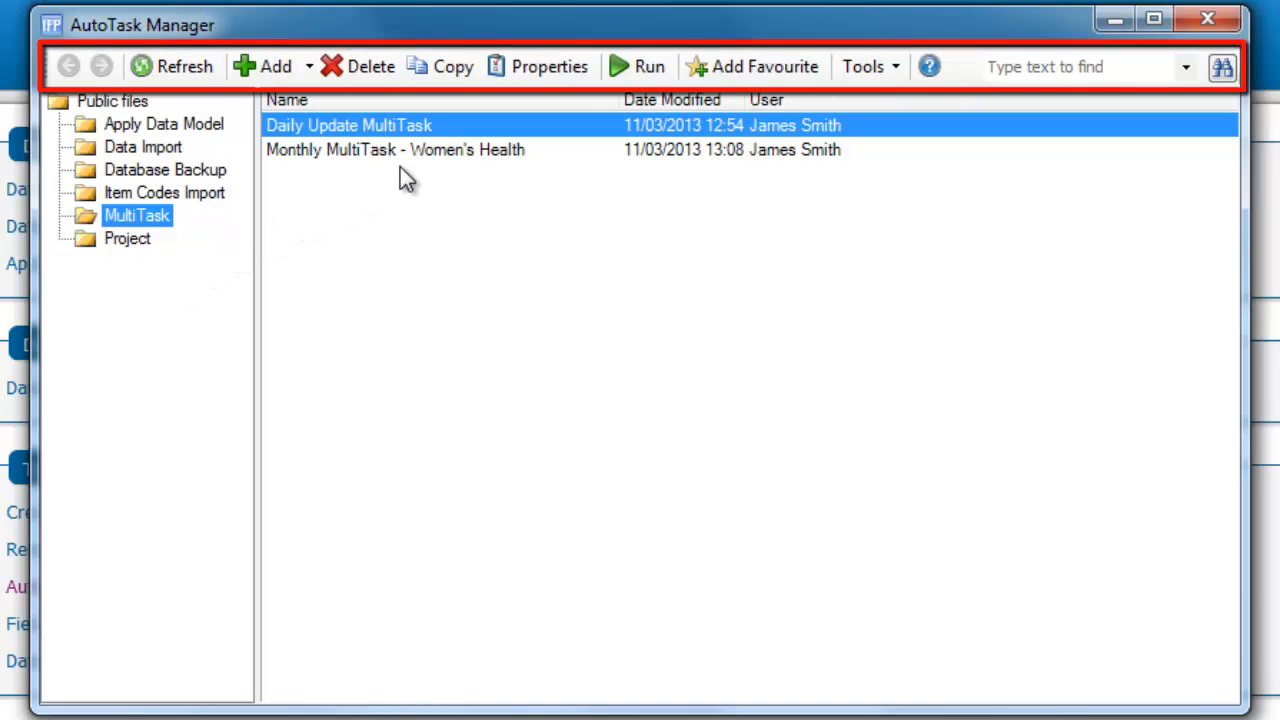
# Open the run history of the Monthly MultiTask - Women's Health AutoTask from its properties
pyautogui.click(421, 153)
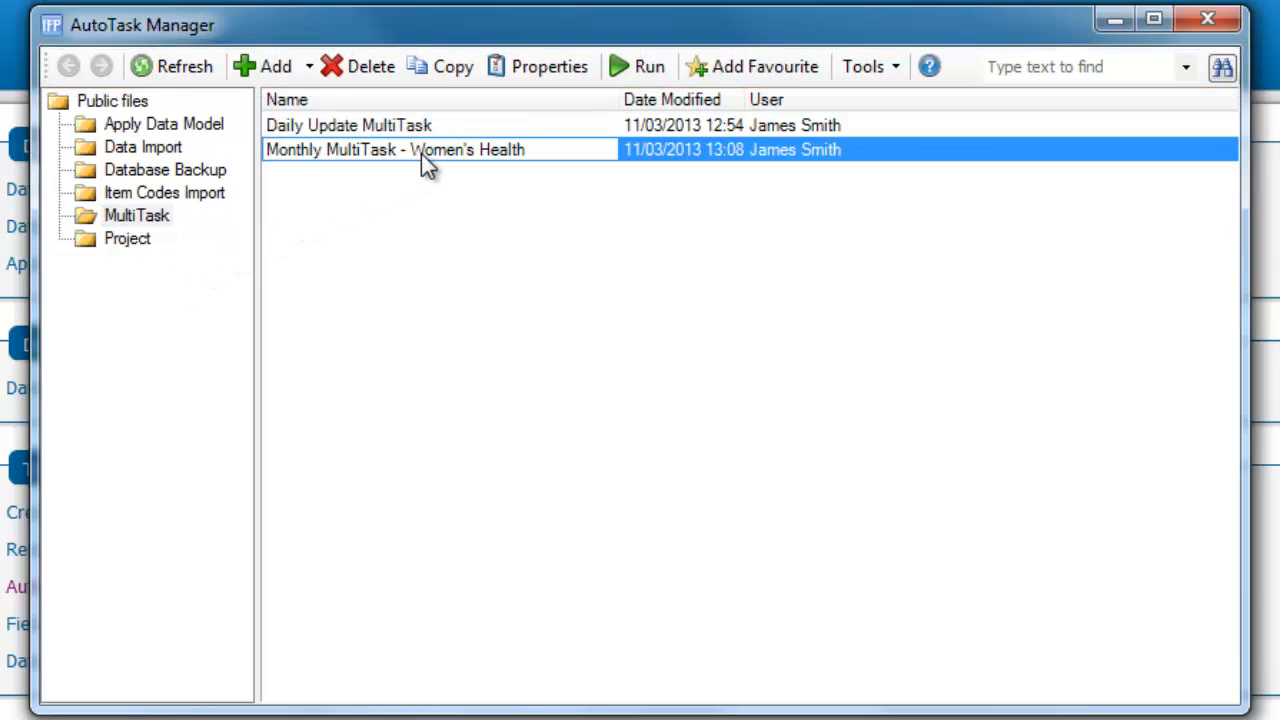
pyautogui.click(556, 68)
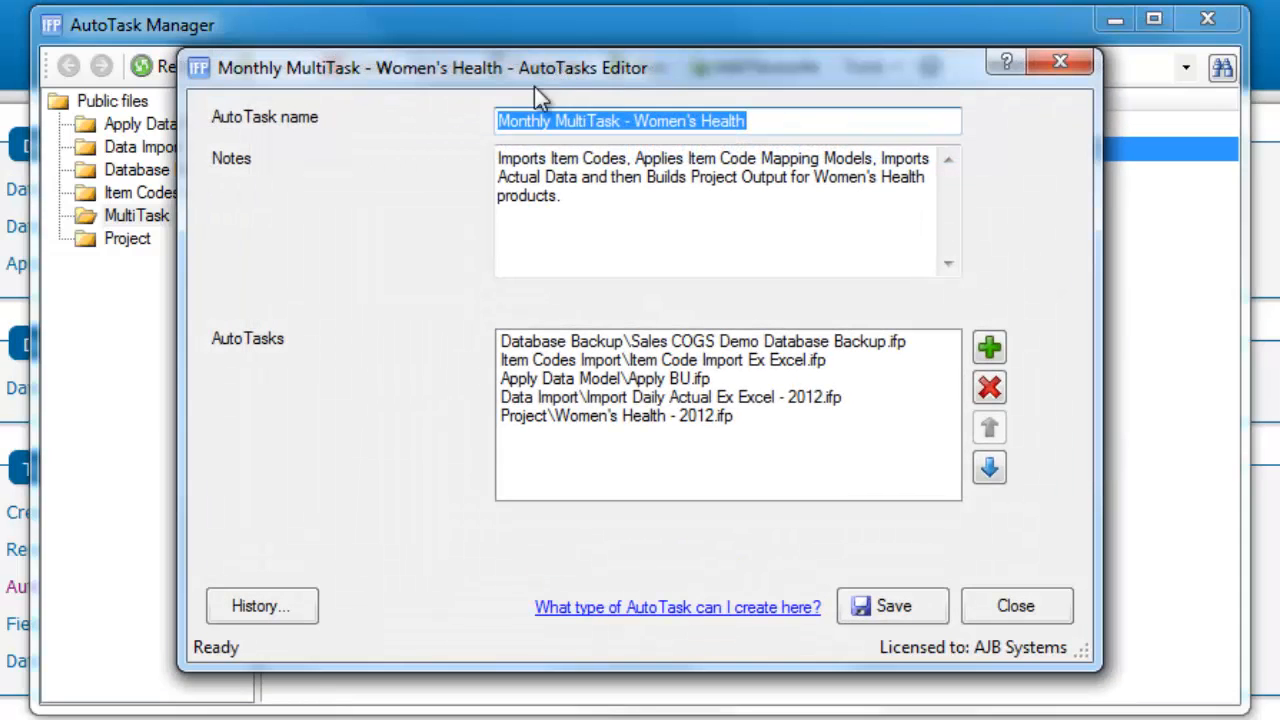
pyautogui.click(238, 598)
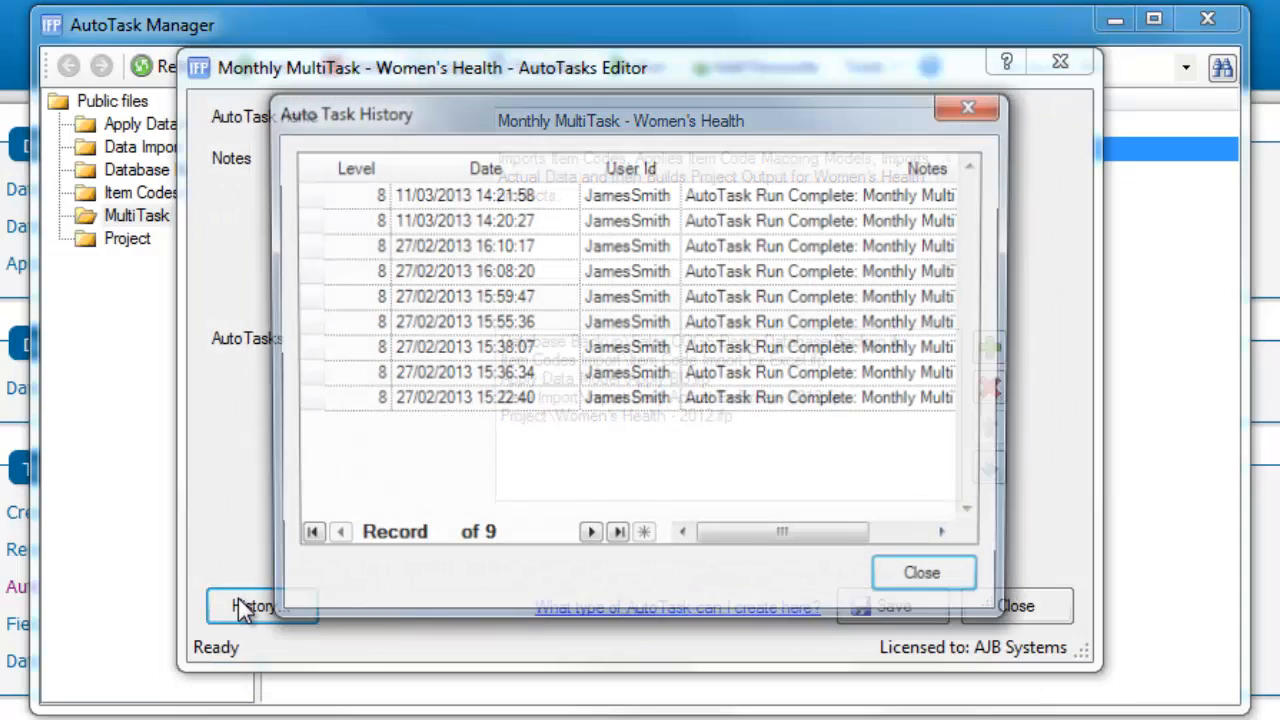
# Open the log details of the most recent run in the history and step through the older entries
pyautogui.click(358, 196)
pyautogui.doubleClick(358, 196)
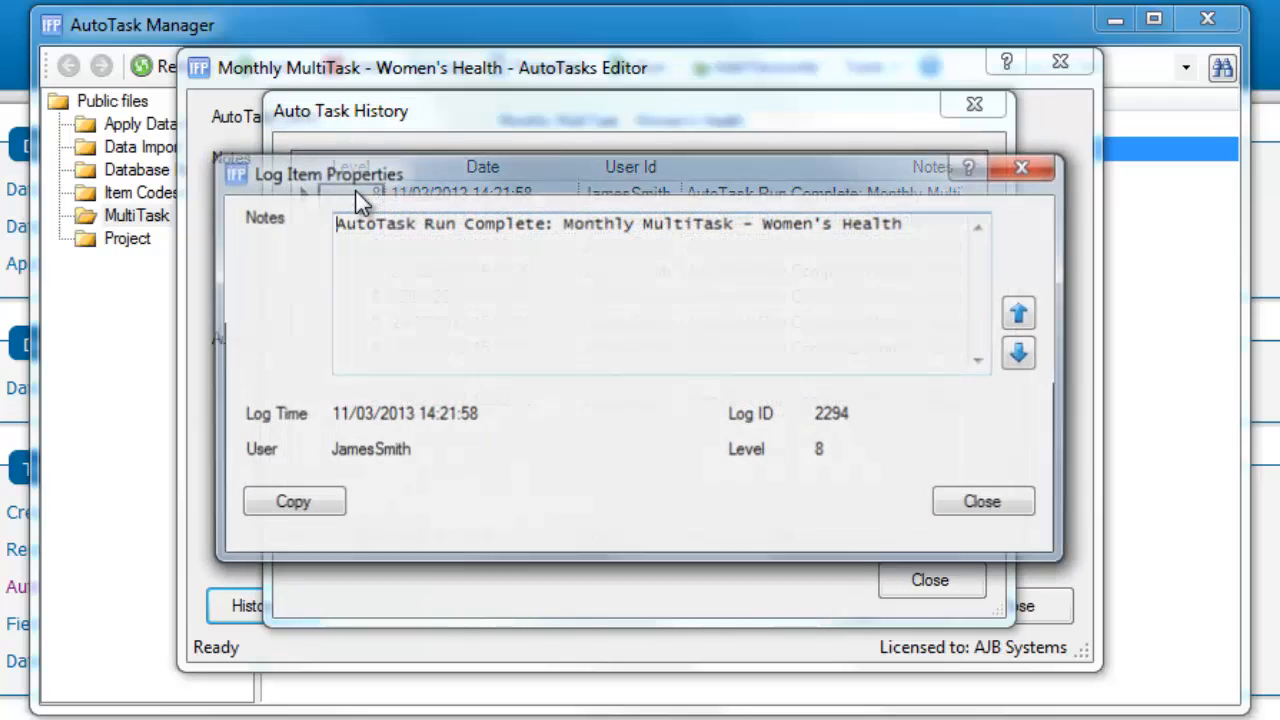
pyautogui.click(1022, 354)
pyautogui.click(1022, 354)
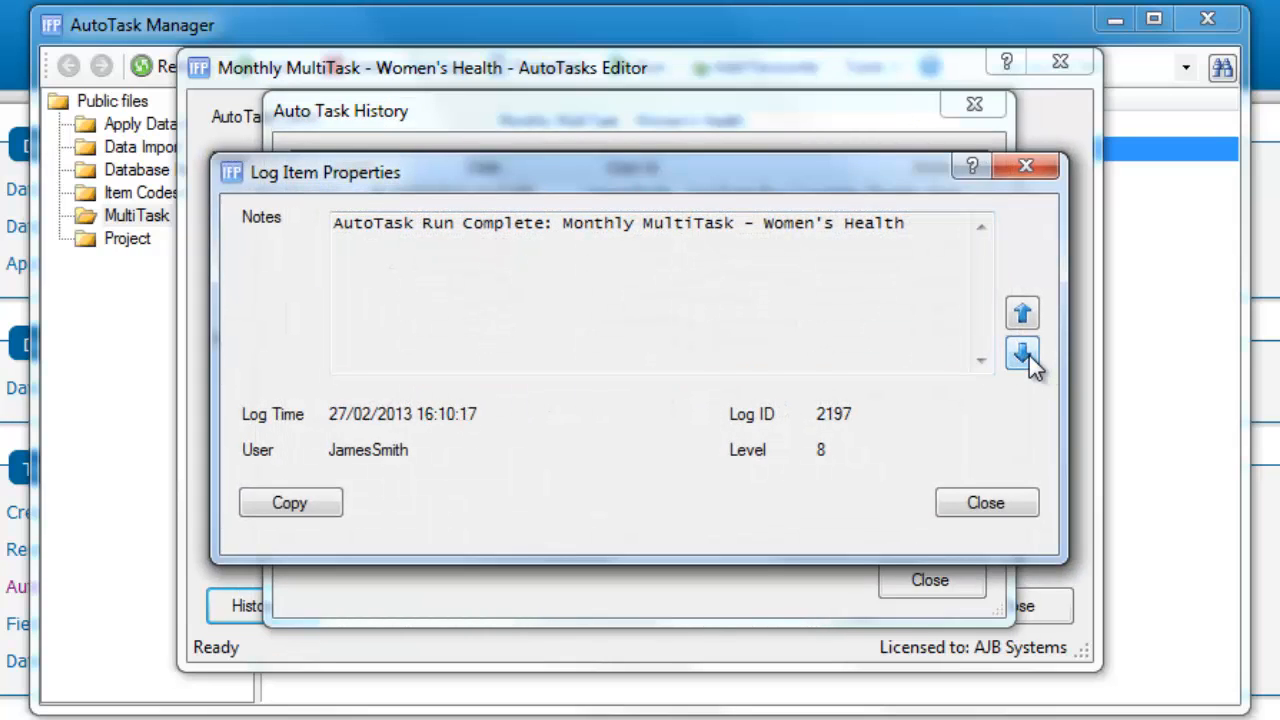
pyautogui.click(1022, 354)
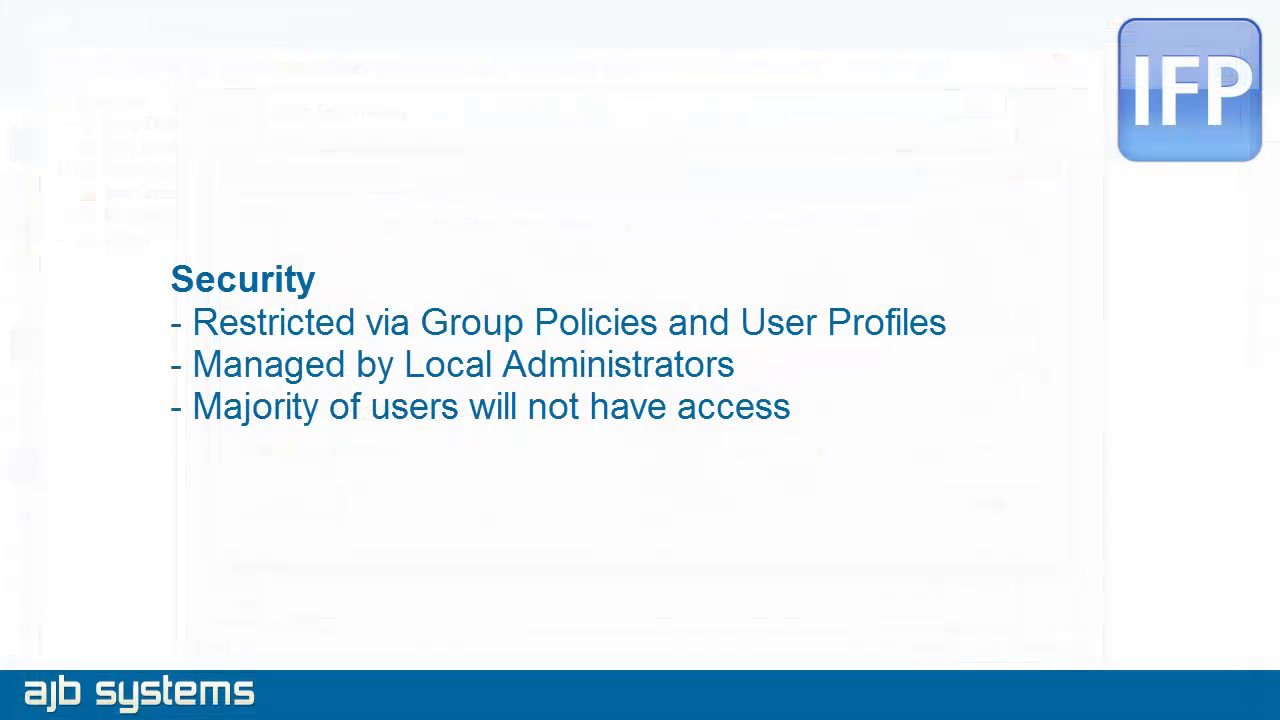